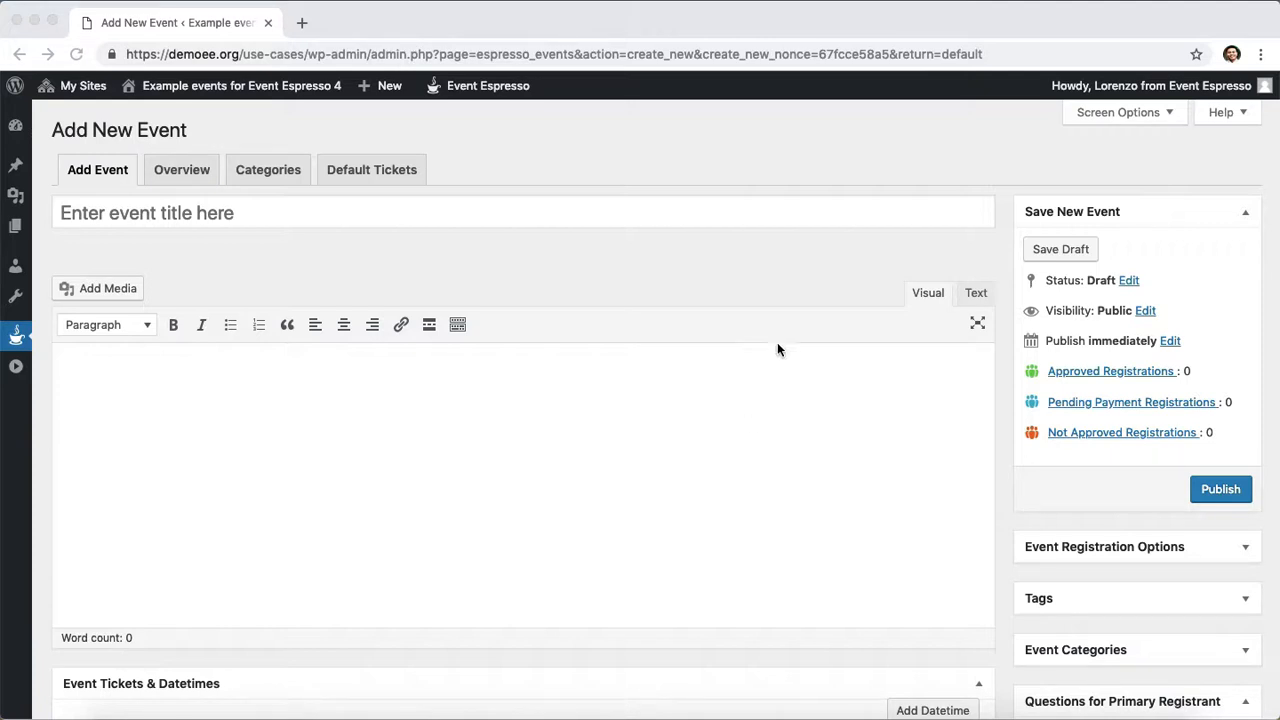
Title the event "The Learning Conference" and paste the prepared event details, dates and pricing into its description.
click(712, 212)
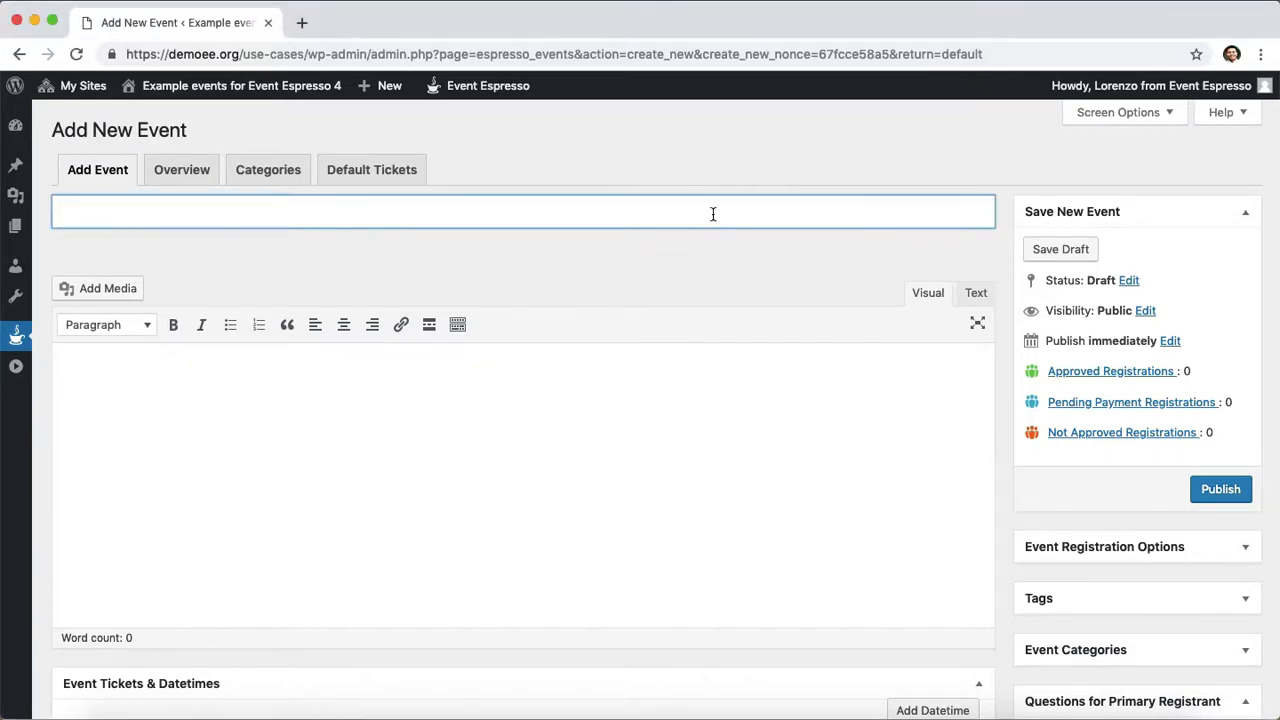
text(The Learning Conference)
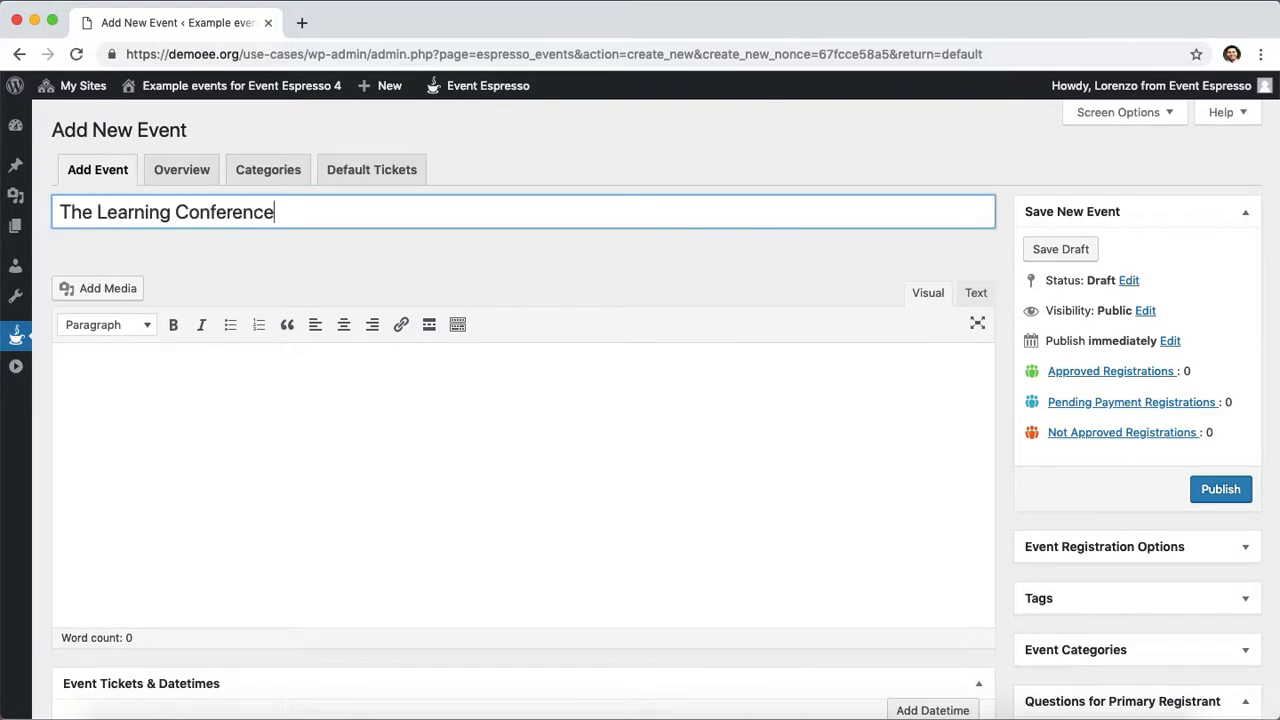
click(654, 366)
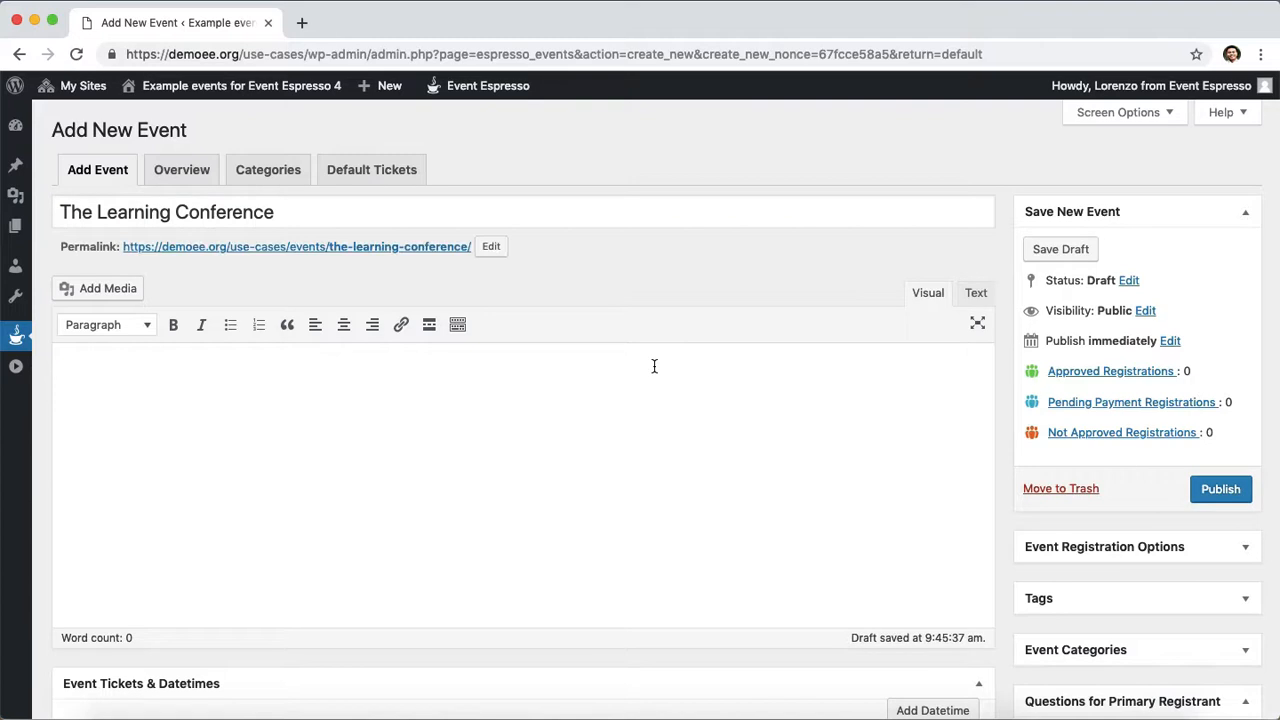
key(super+v)
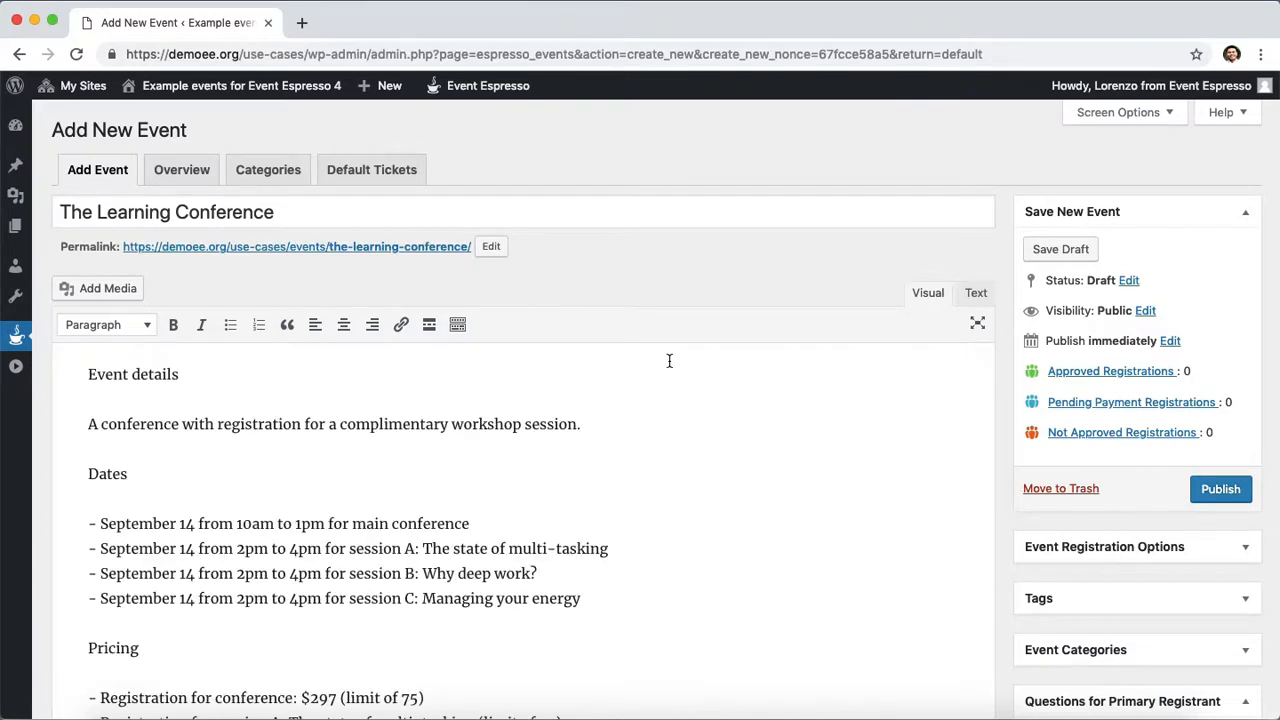
scroll(669, 361, down, 3)
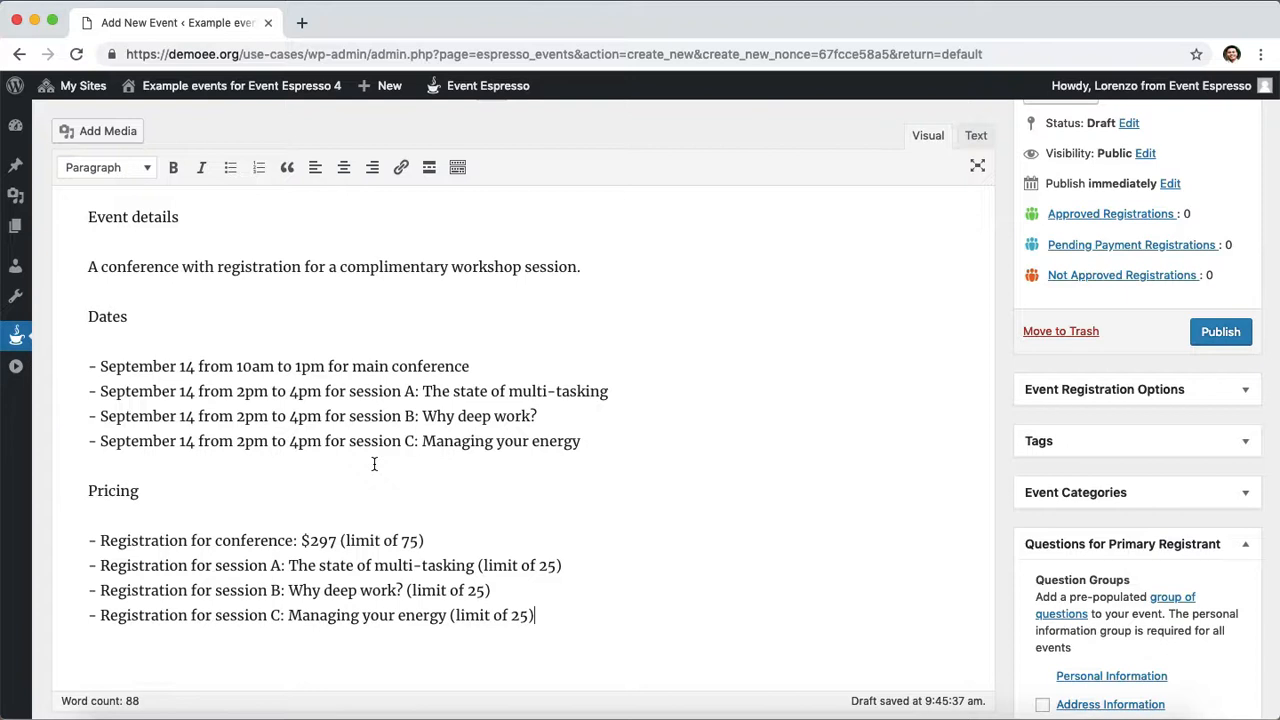
scroll(379, 488, down, 3)
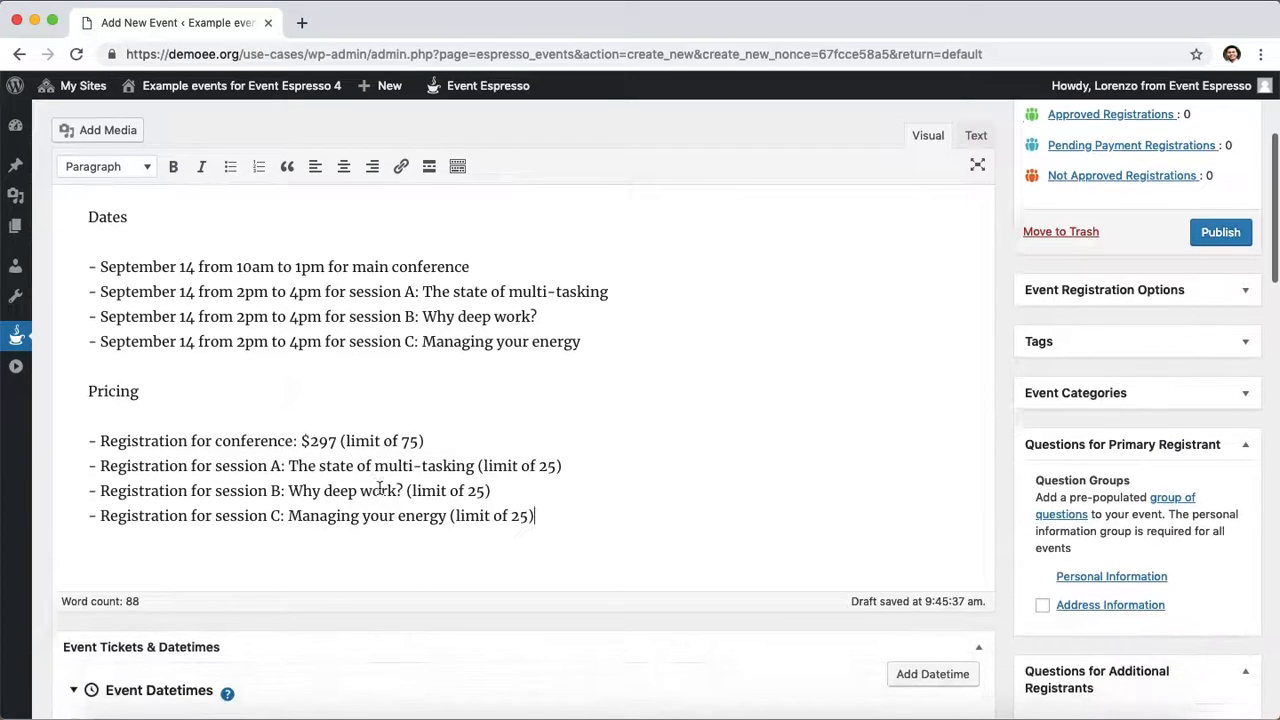
scroll(379, 488, down, 1)
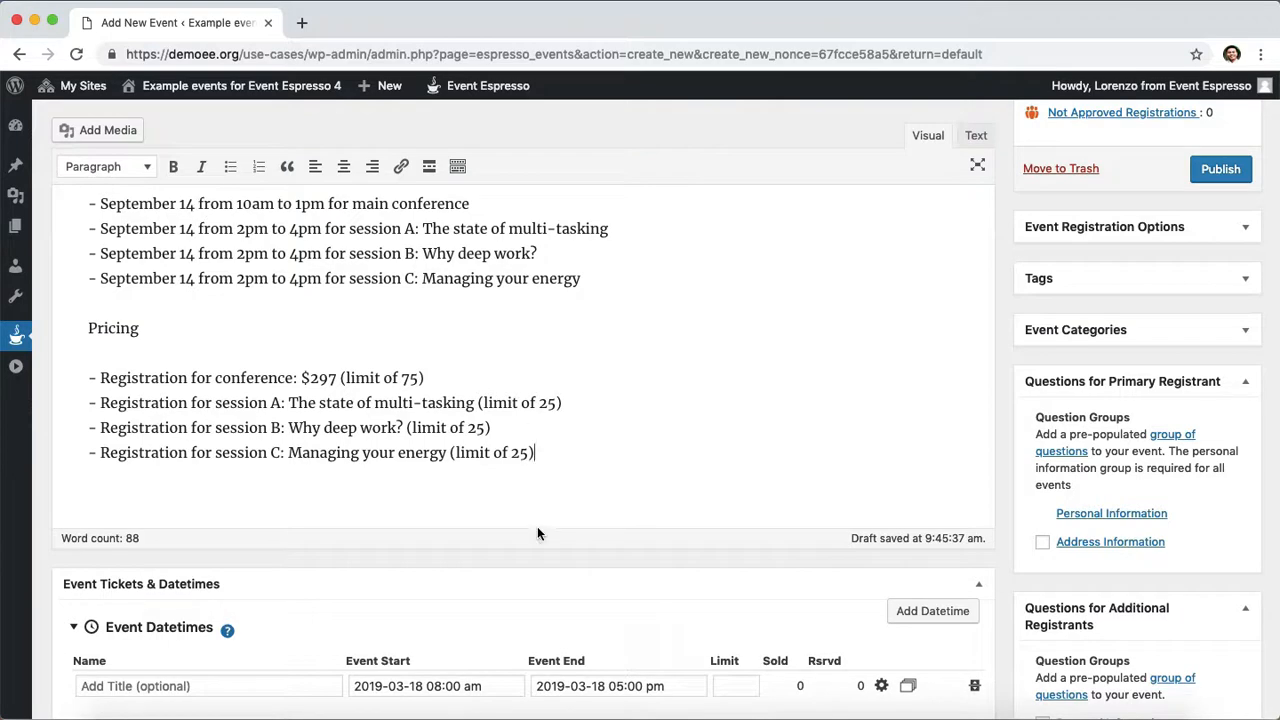
click(466, 684)
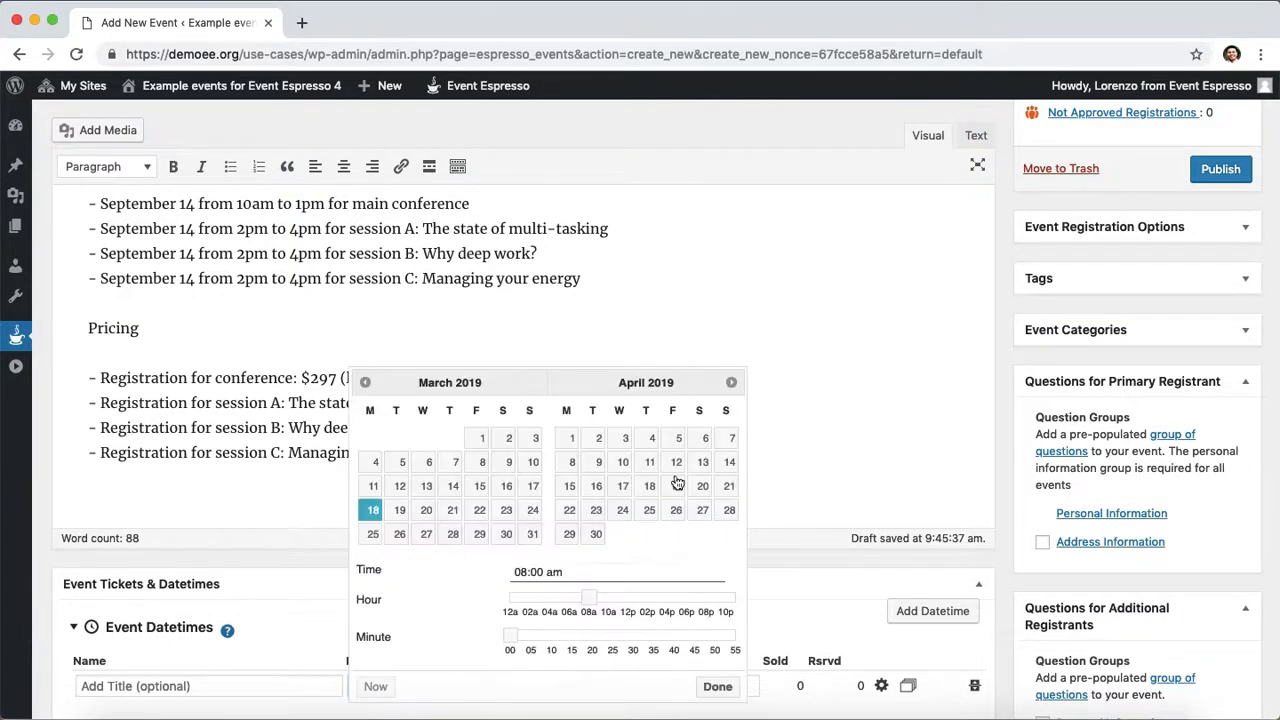
click(732, 384)
click(732, 386)
click(732, 384)
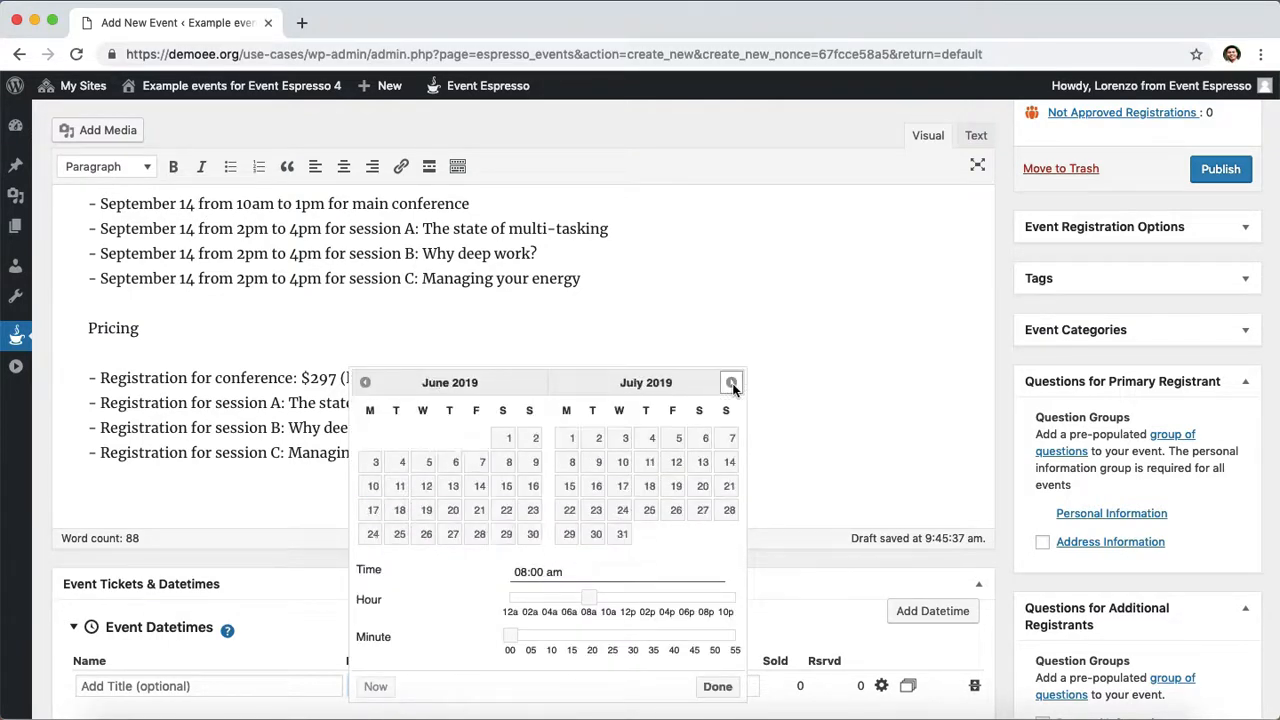
click(732, 384)
click(732, 384)
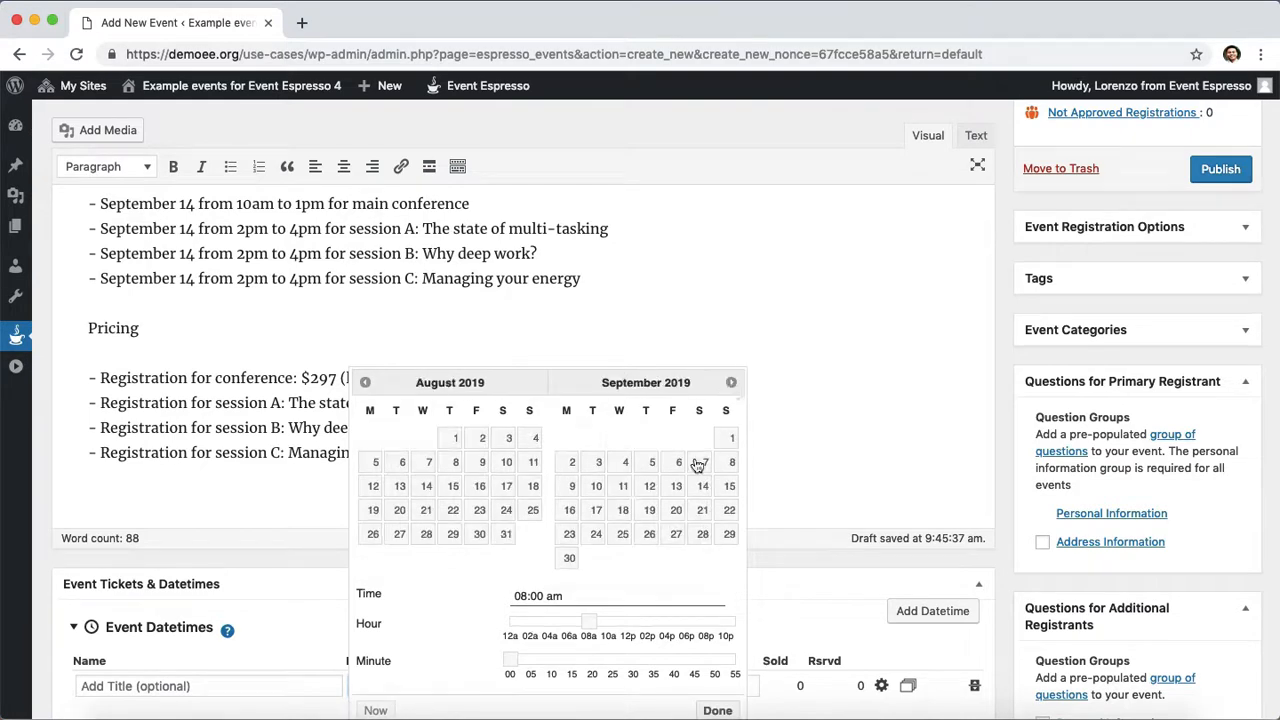
click(703, 490)
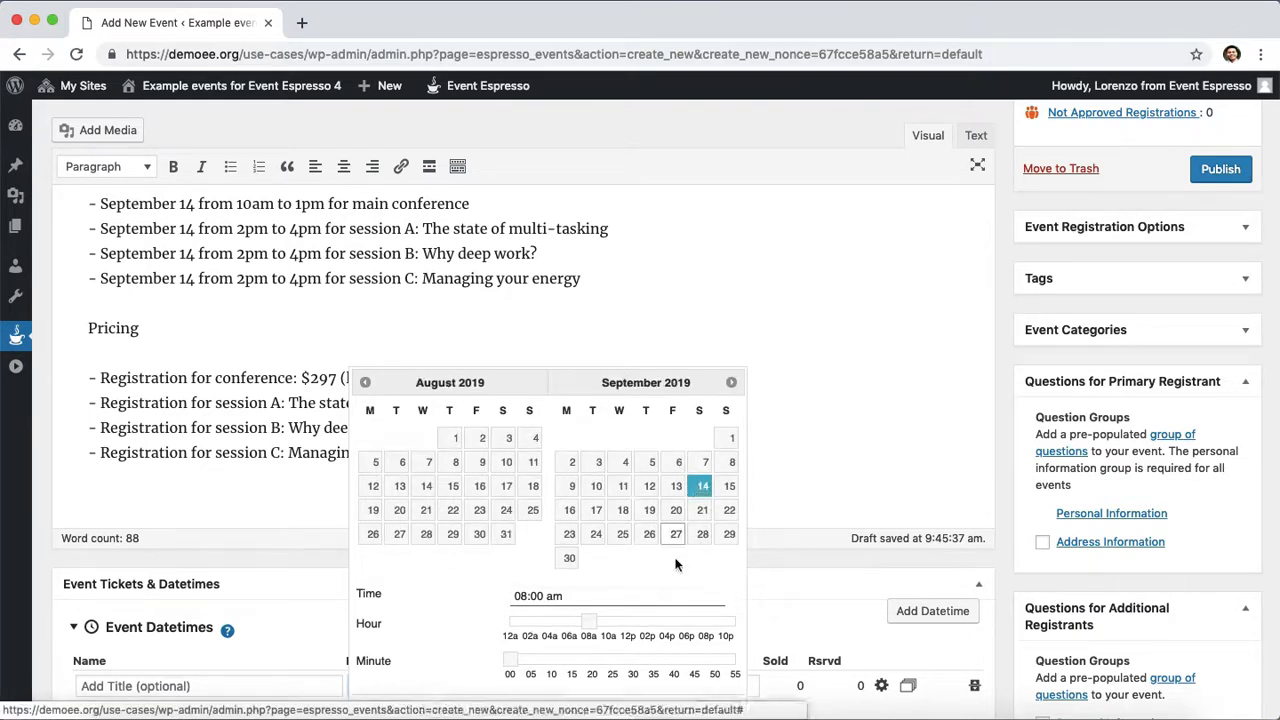
click(608, 621)
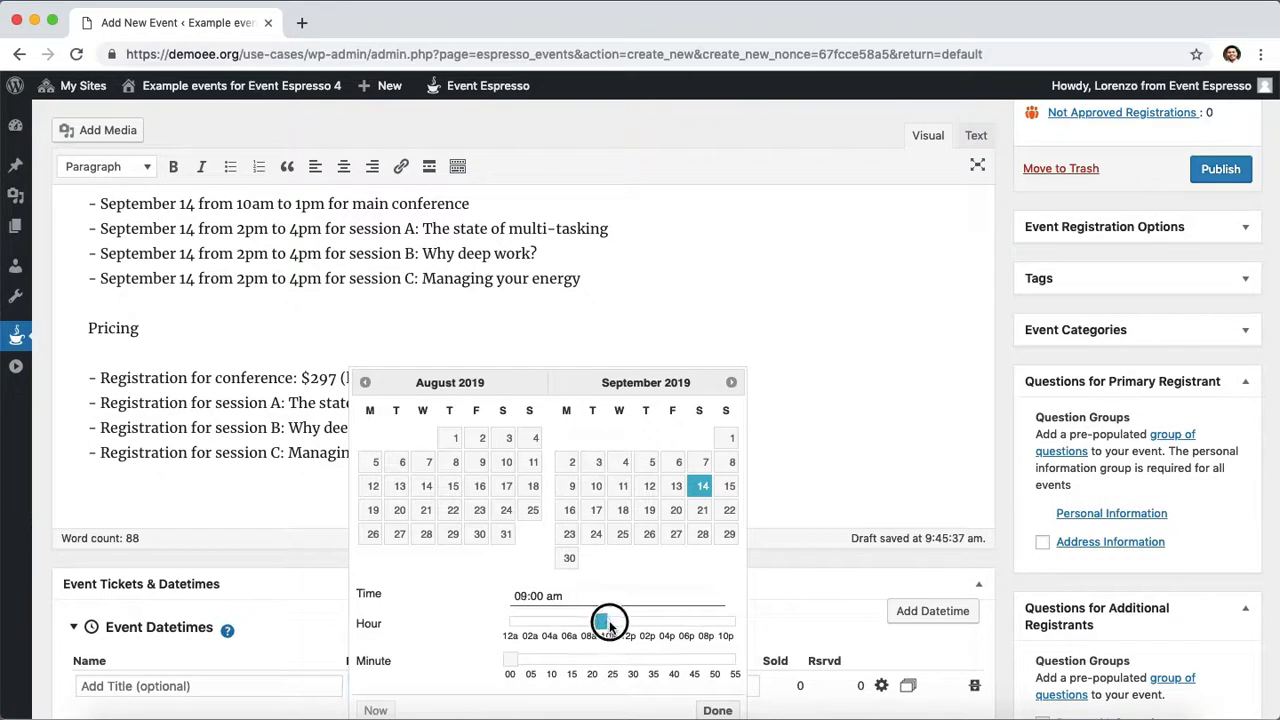
scroll(700, 645, down, 1)
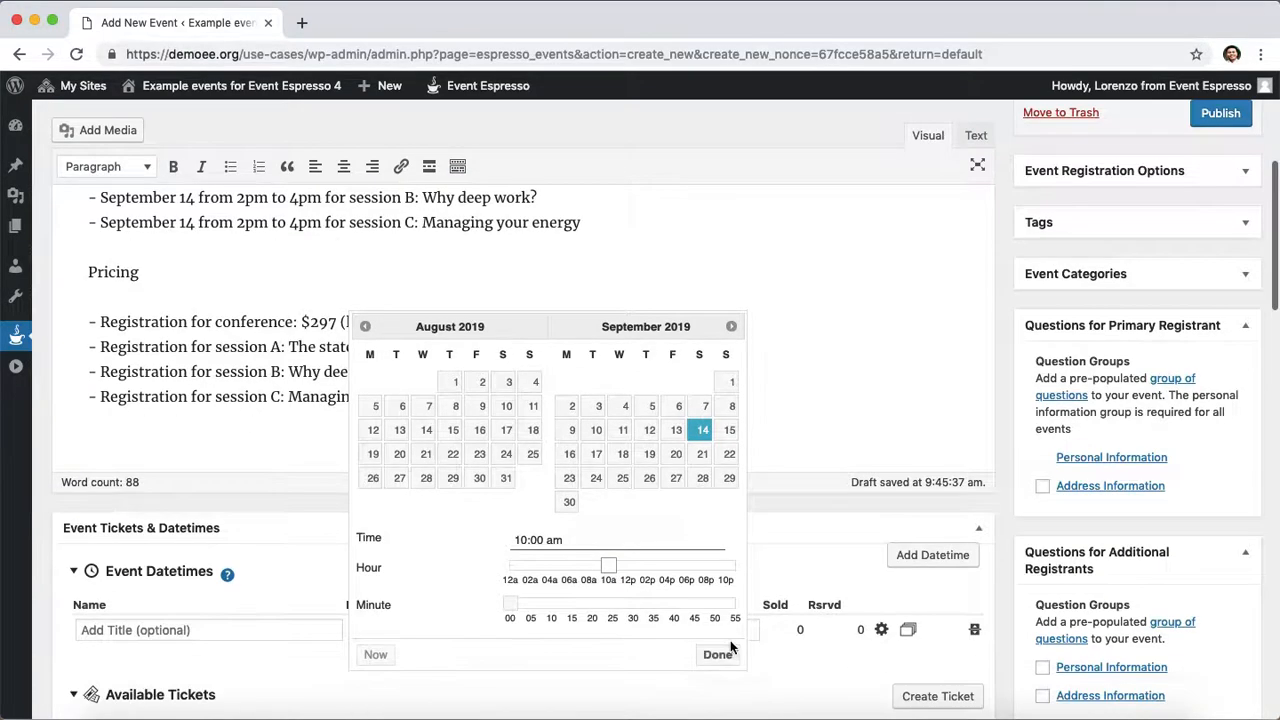
click(716, 655)
click(601, 629)
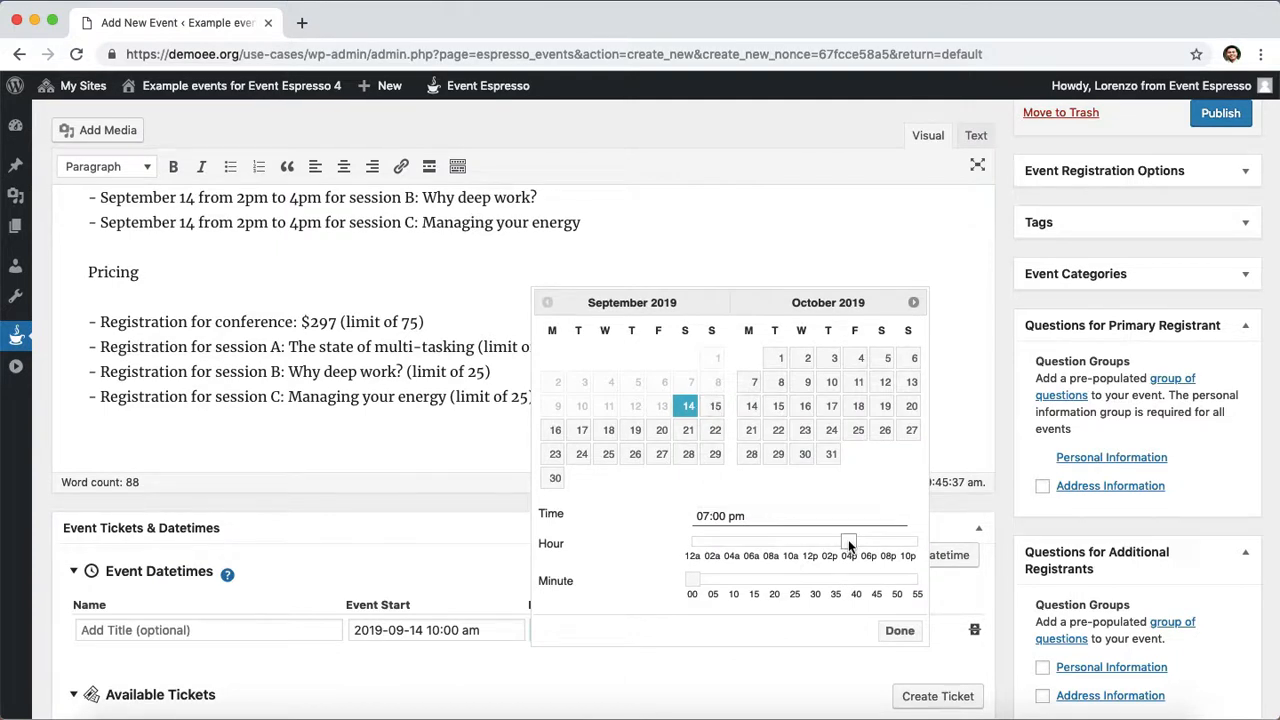
drag(848, 539, 753, 543)
click(900, 630)
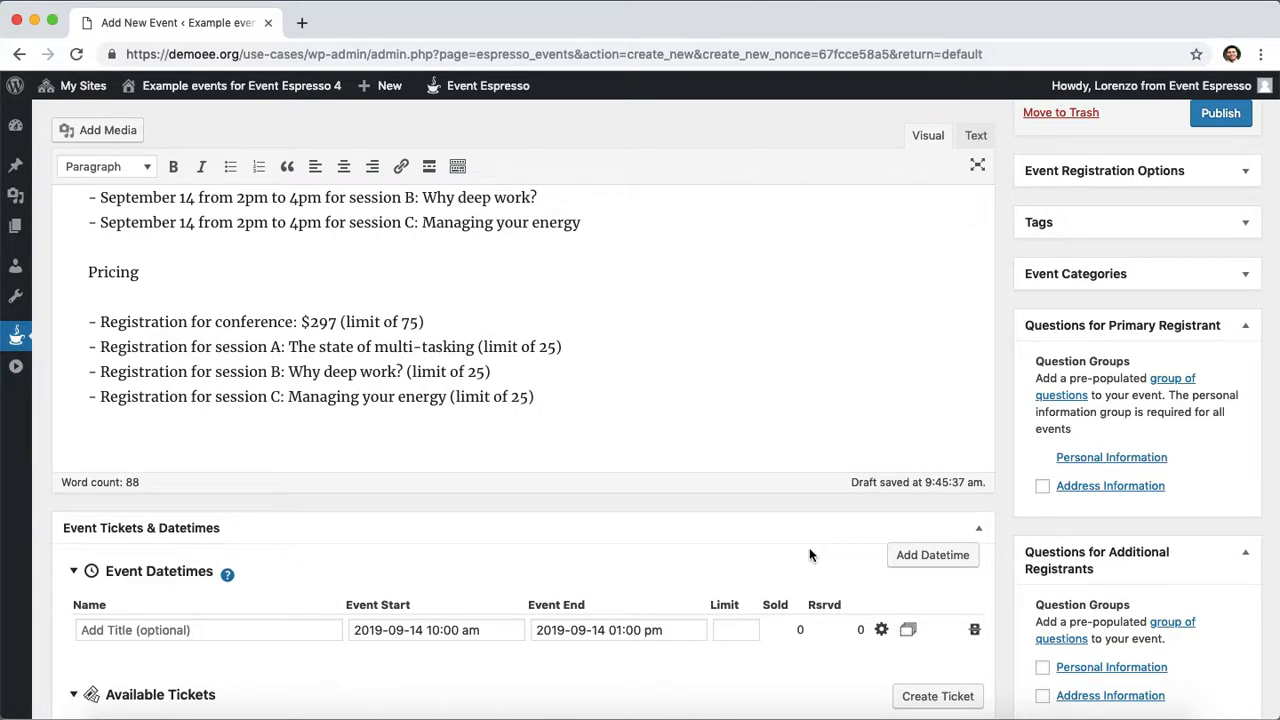
scroll(805, 540, down, 1)
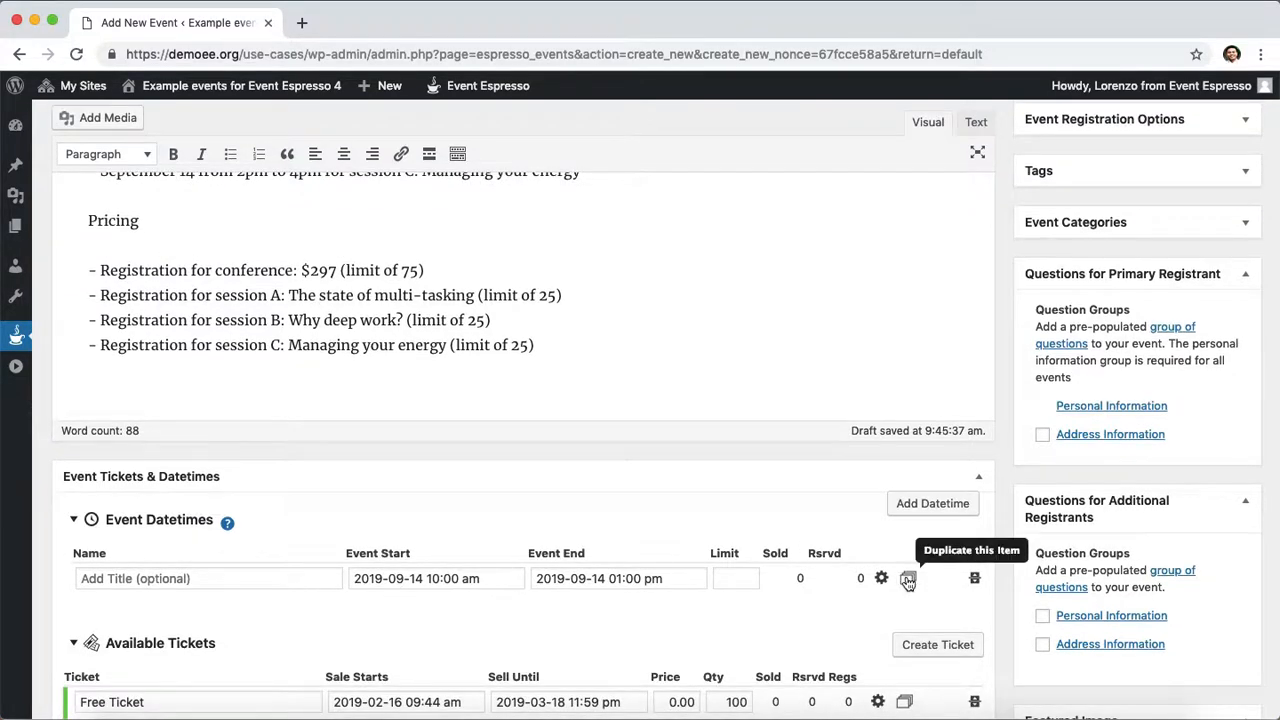
click(907, 580)
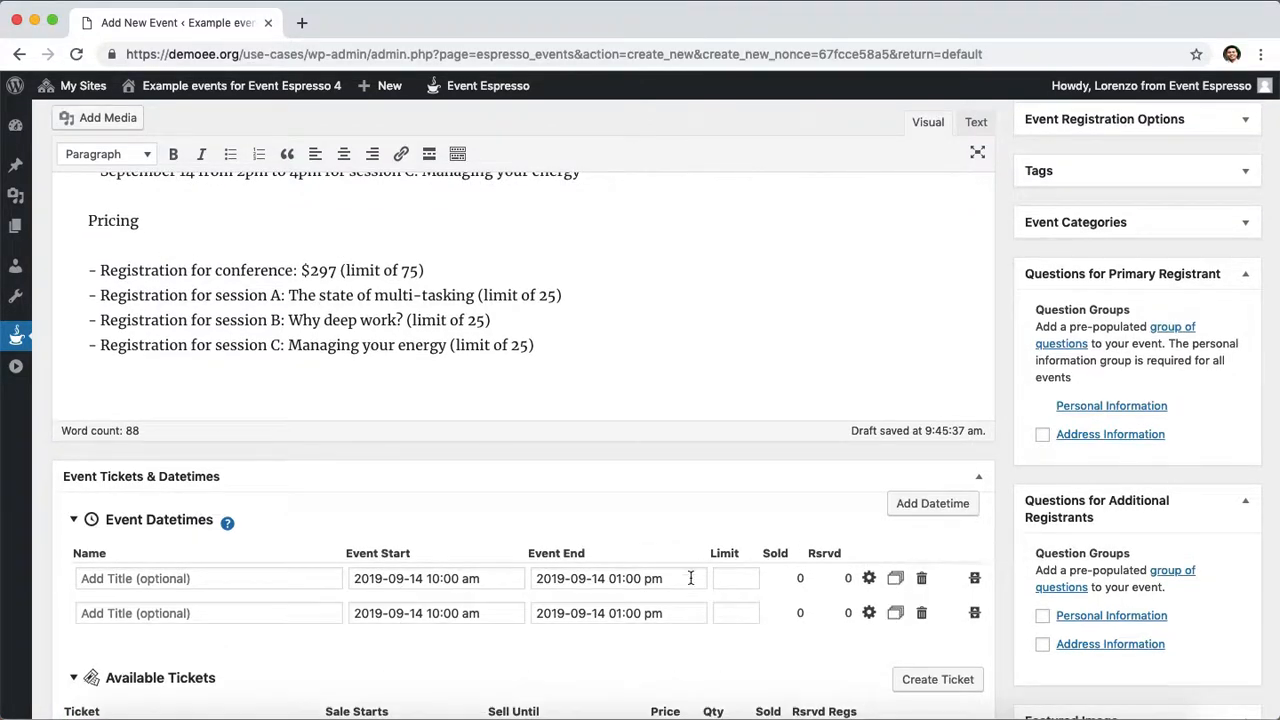
click(440, 613)
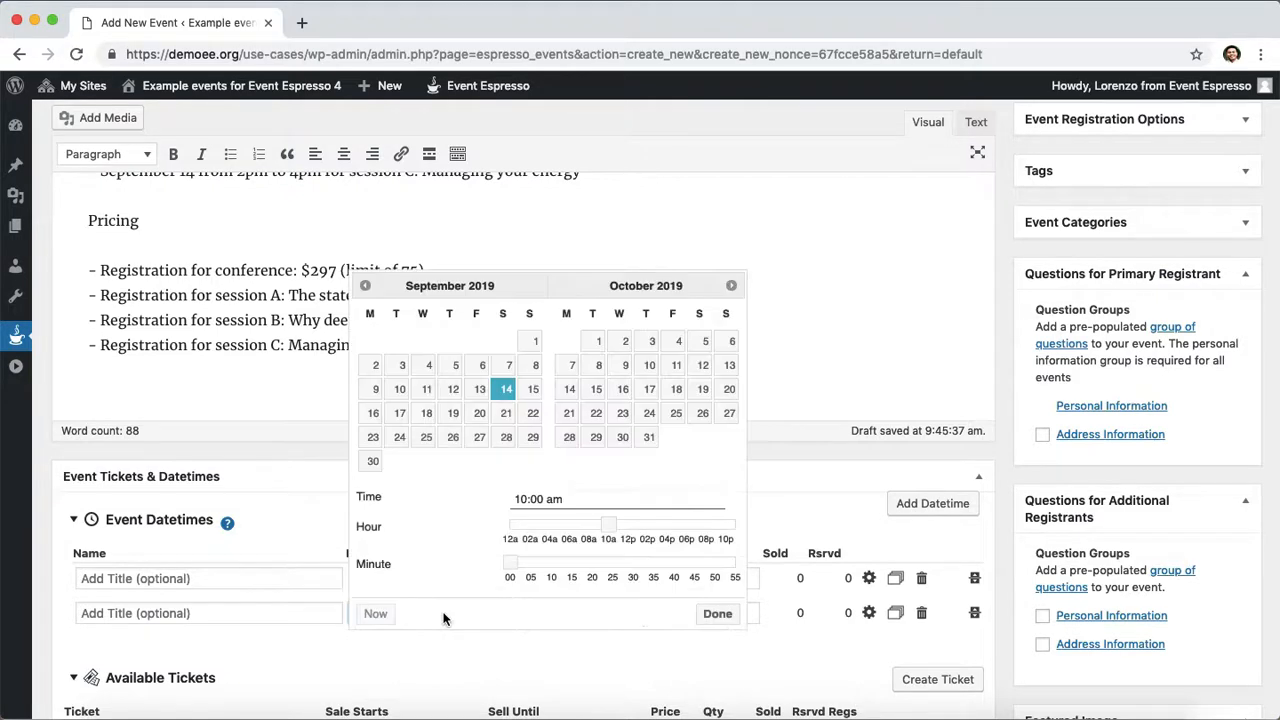
drag(608, 522, 646, 527)
click(717, 613)
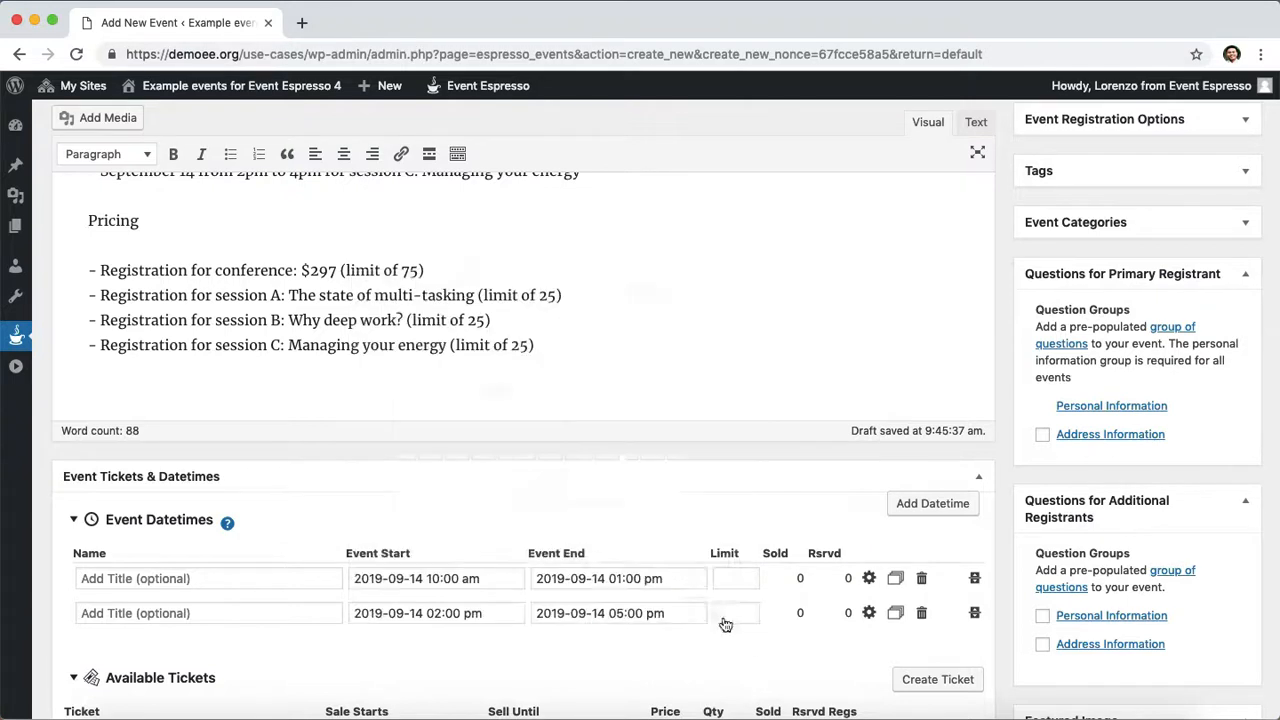
click(624, 612)
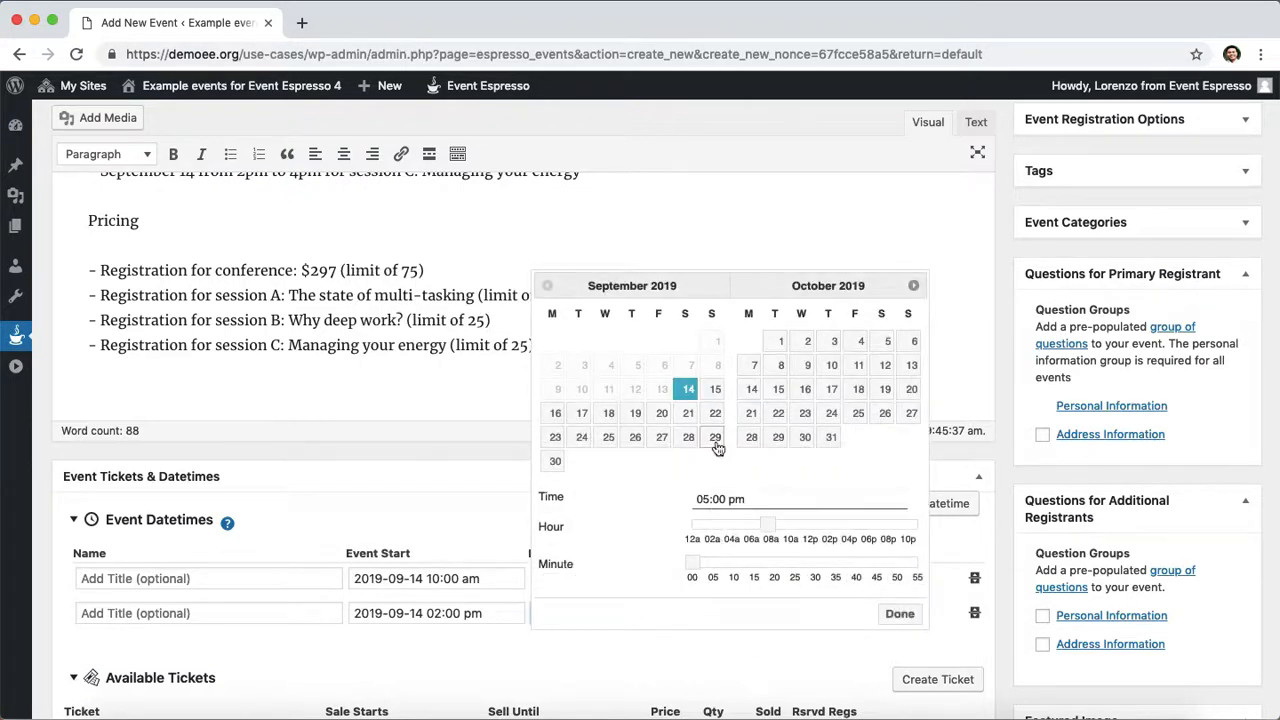
drag(773, 527, 741, 525)
click(901, 617)
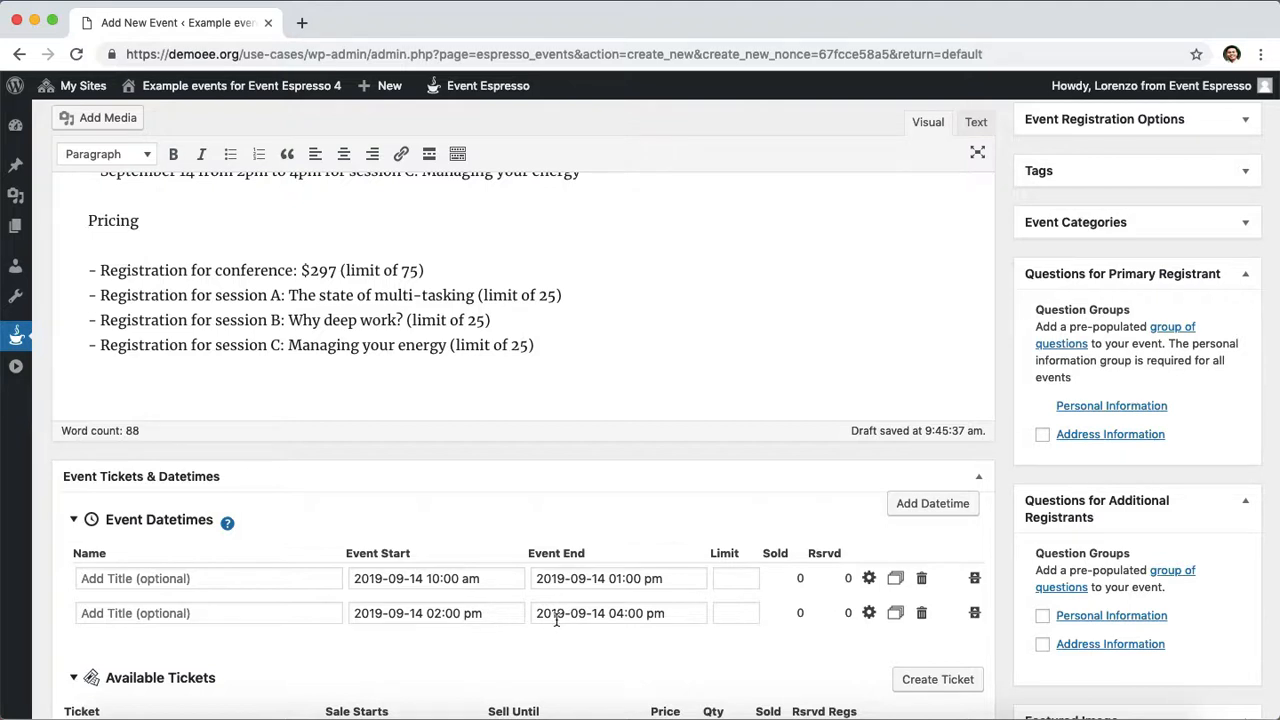
click(896, 614)
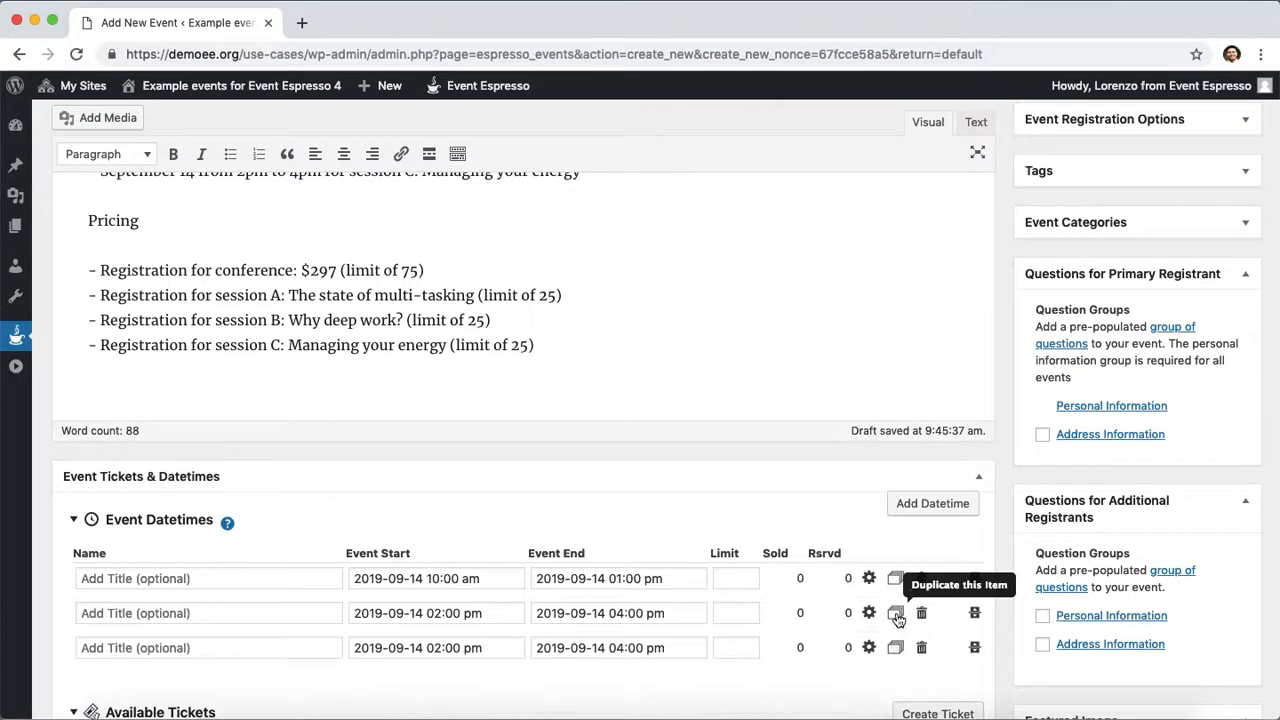
click(896, 615)
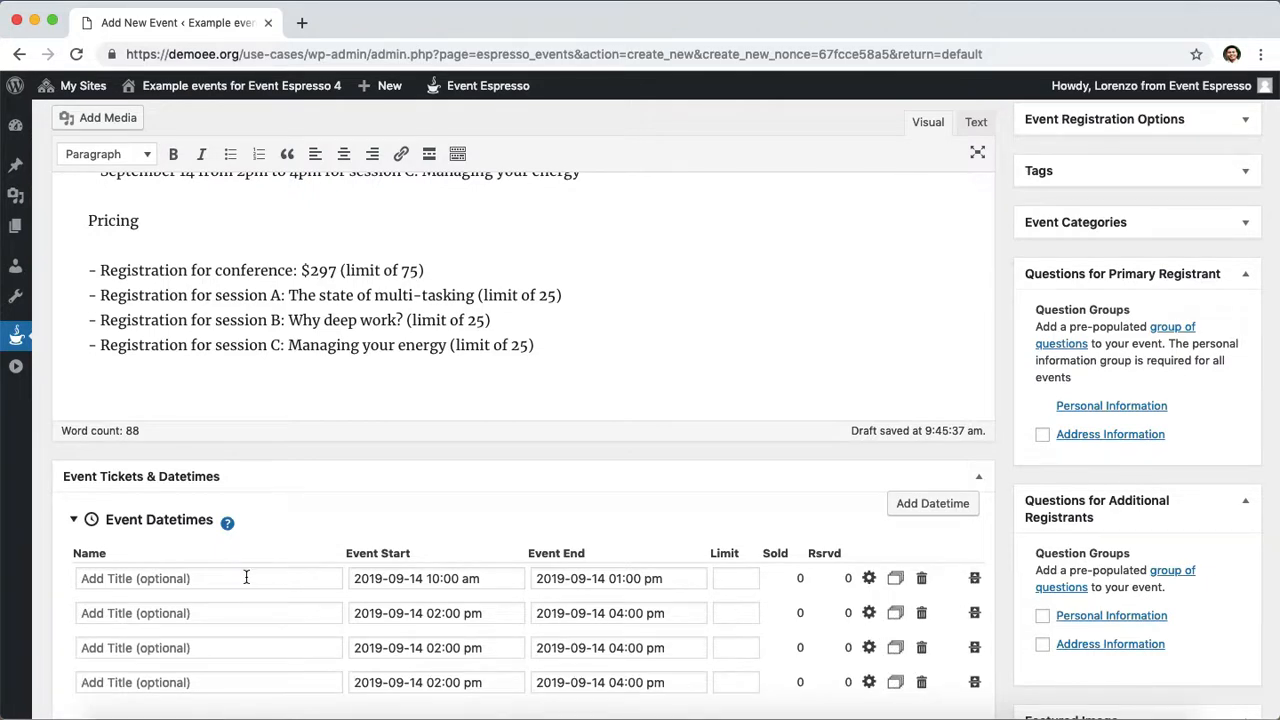
Name the first datetime "Main conference" and the second "session A: The state of multi-tasking", copied from the description.
scroll(330, 360, up, 3)
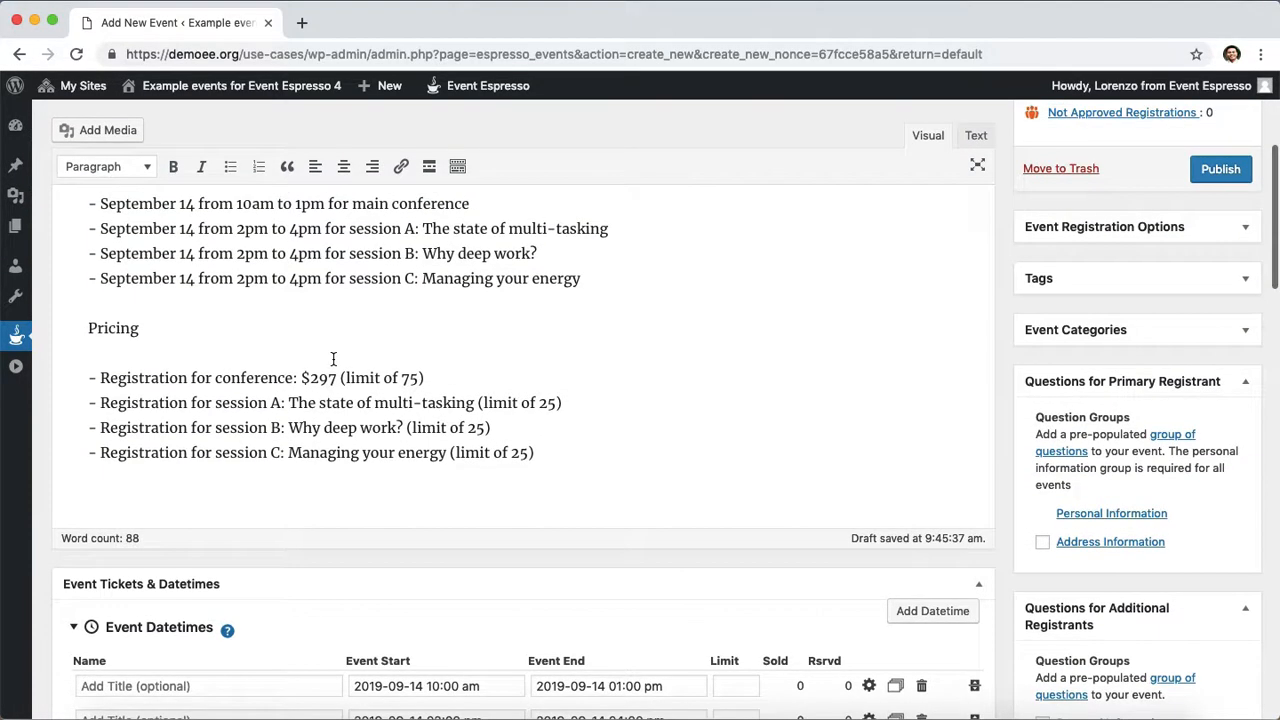
drag(349, 229, 620, 230)
key(super+c)
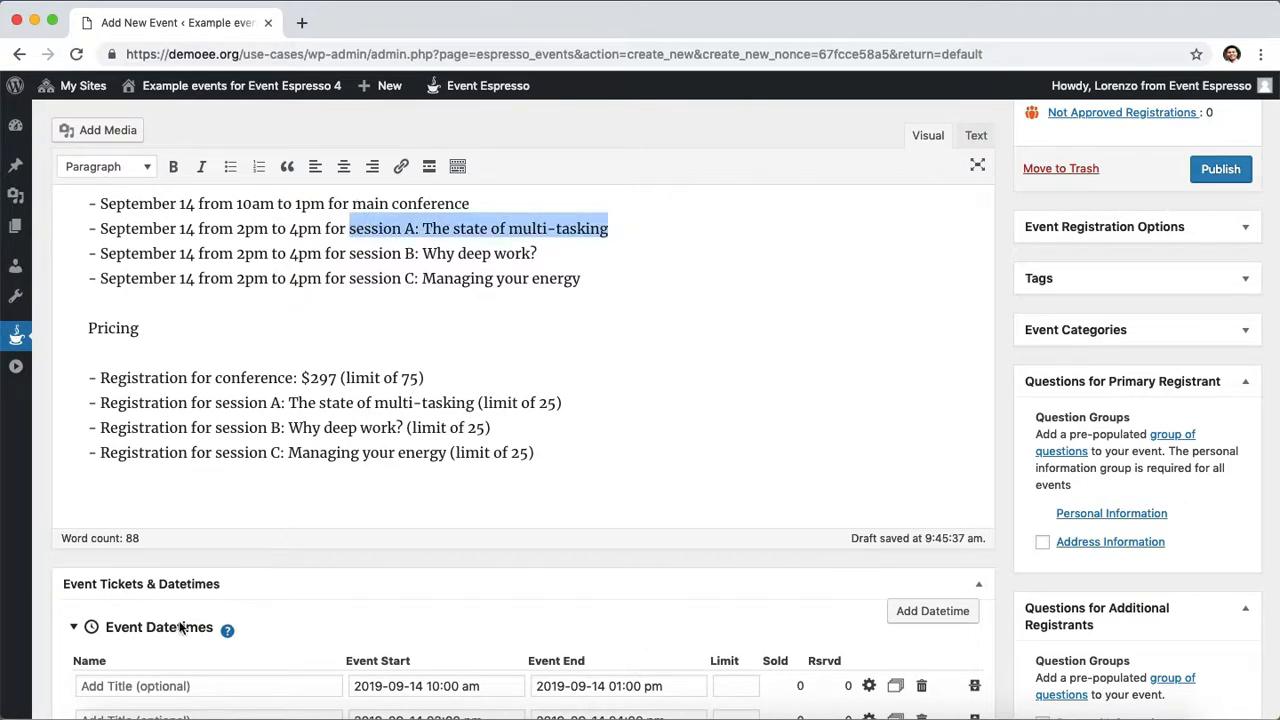
scroll(185, 650, down, 1)
scroll(185, 650, down, 3)
click(188, 592)
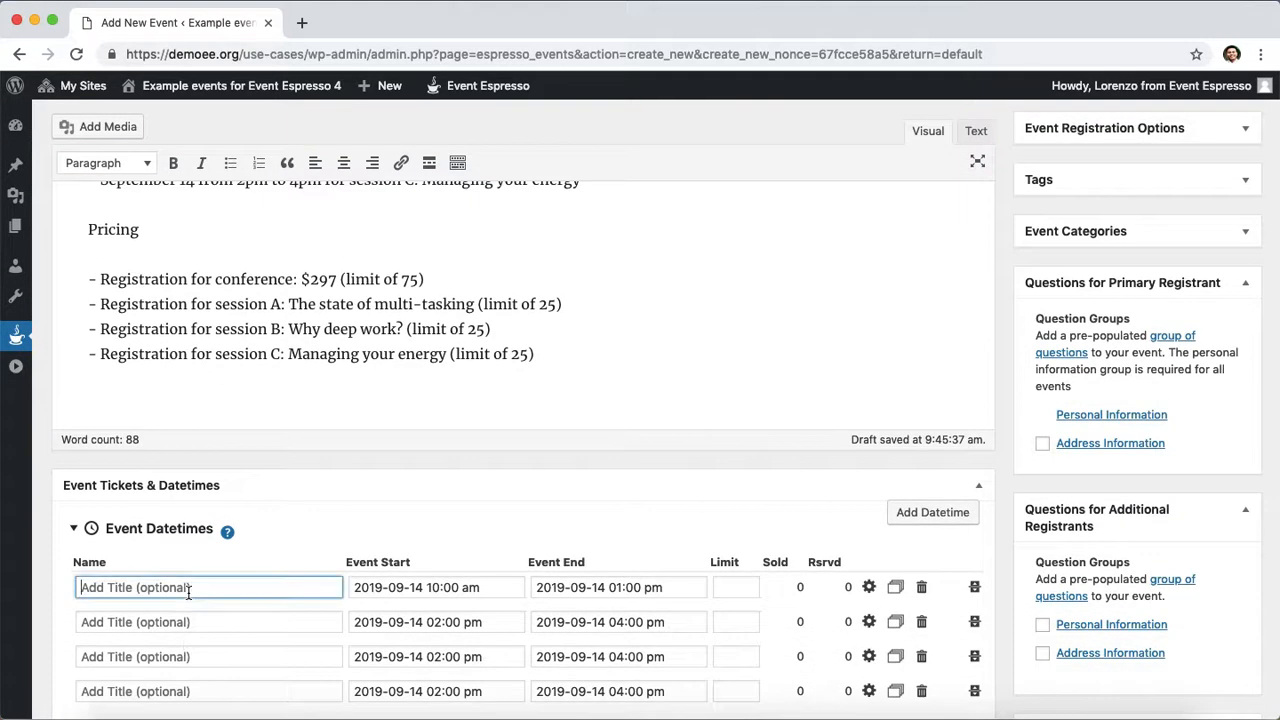
text(Main conf)
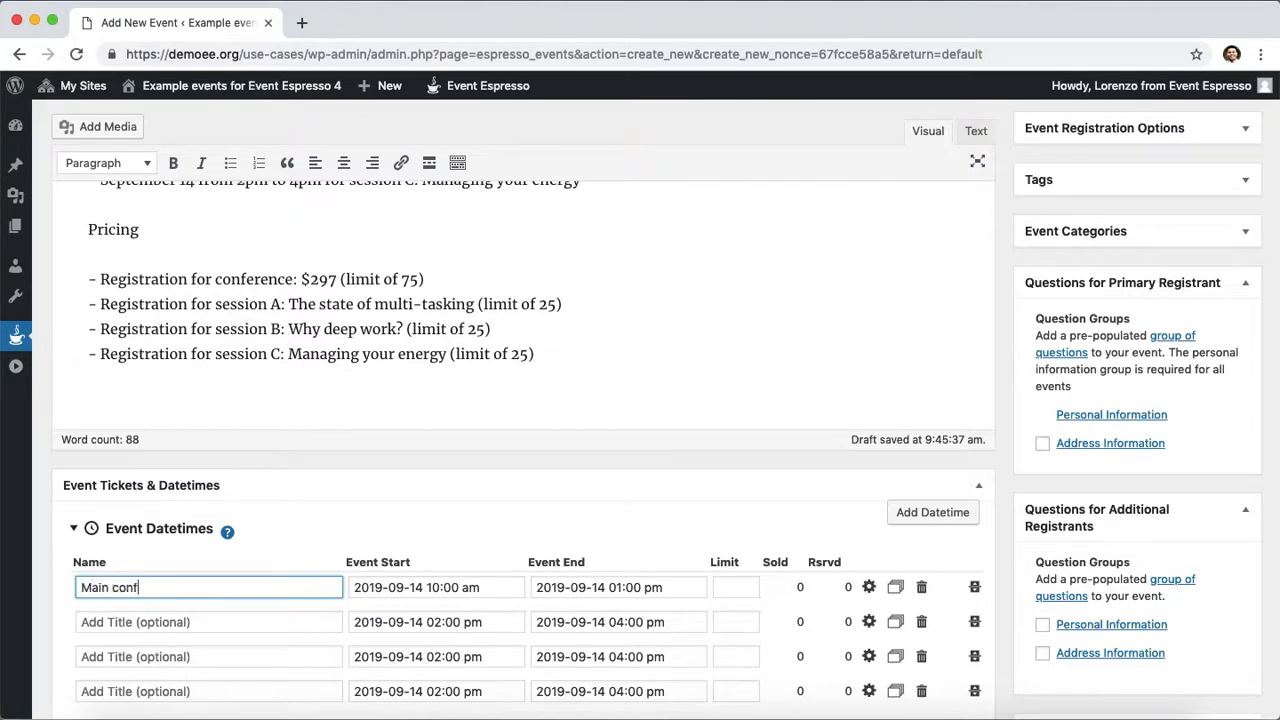
text(erence)
click(231, 628)
key(super+v)
Copy "session B: Why deep work?" from the description and use it as the third datetime's name.
scroll(308, 568, up, 2)
drag(349, 228, 541, 229)
key(super+c)
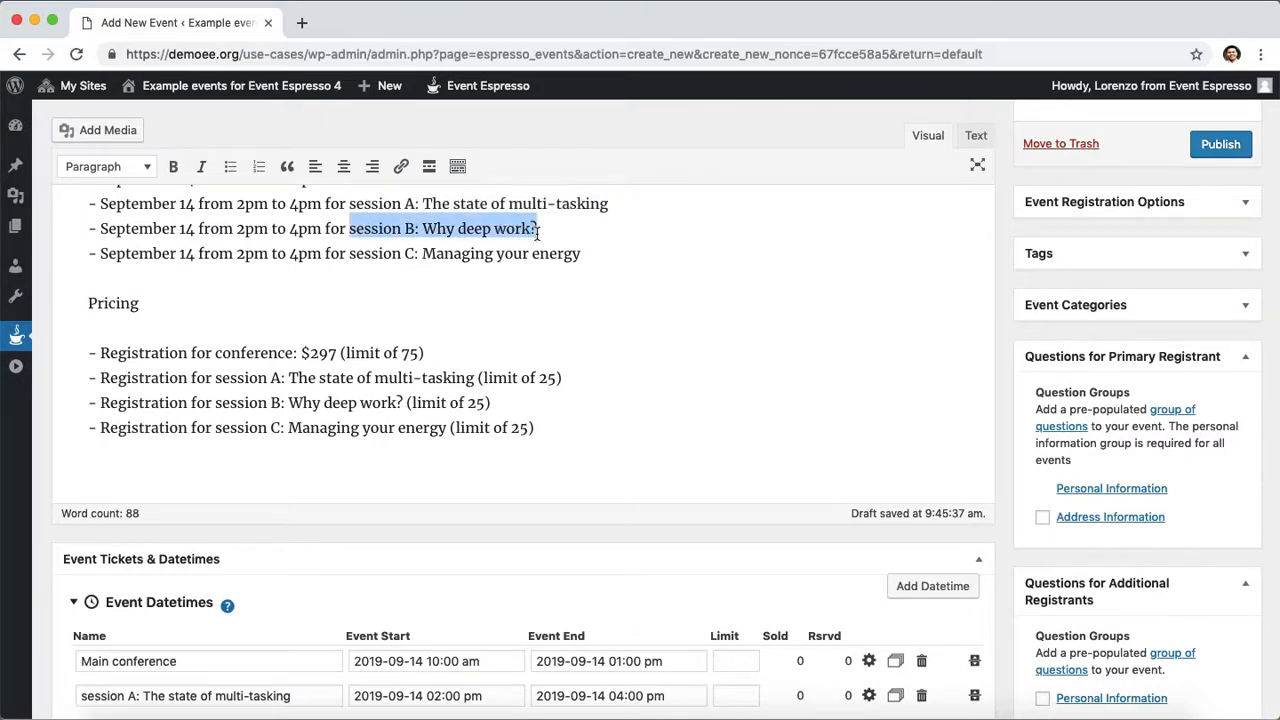
scroll(469, 300, down, 3)
click(190, 567)
key(super+v)
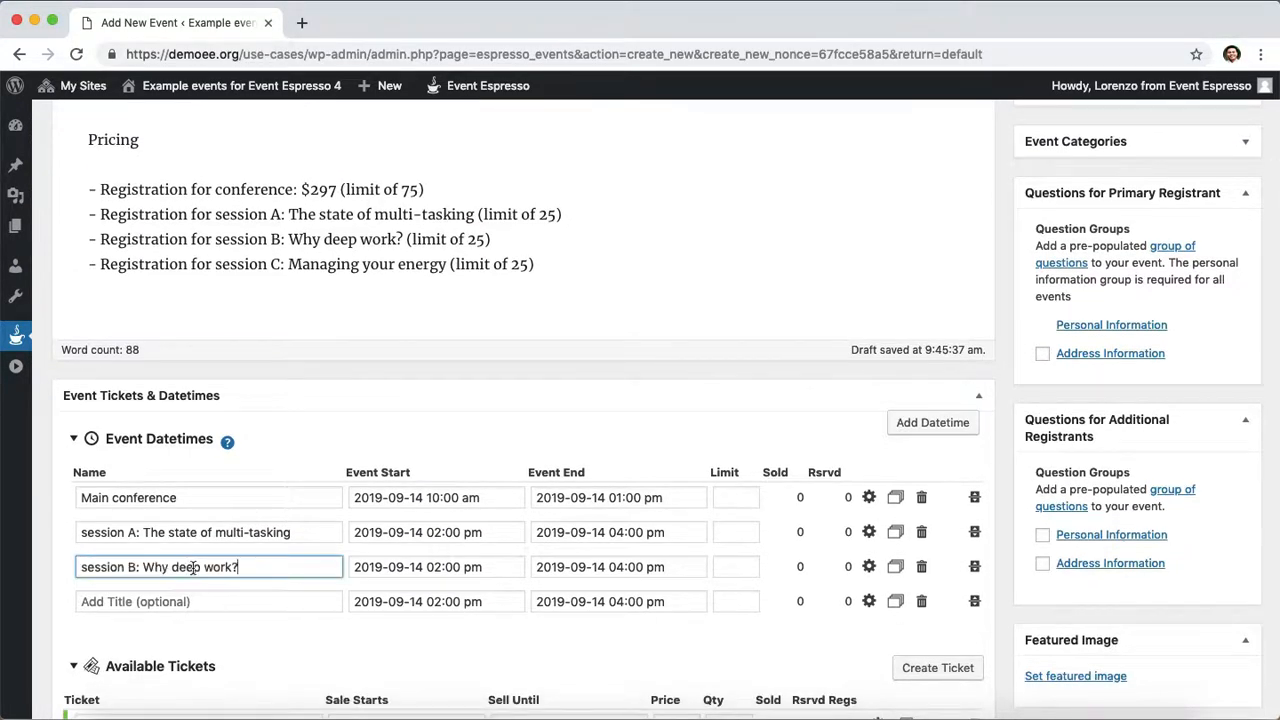
Copy "session C: Managing your energy" from the description and use it as the fourth datetime's name.
scroll(429, 290, up, 3)
drag(349, 229, 583, 226)
key(super+c)
scroll(549, 266, down, 3)
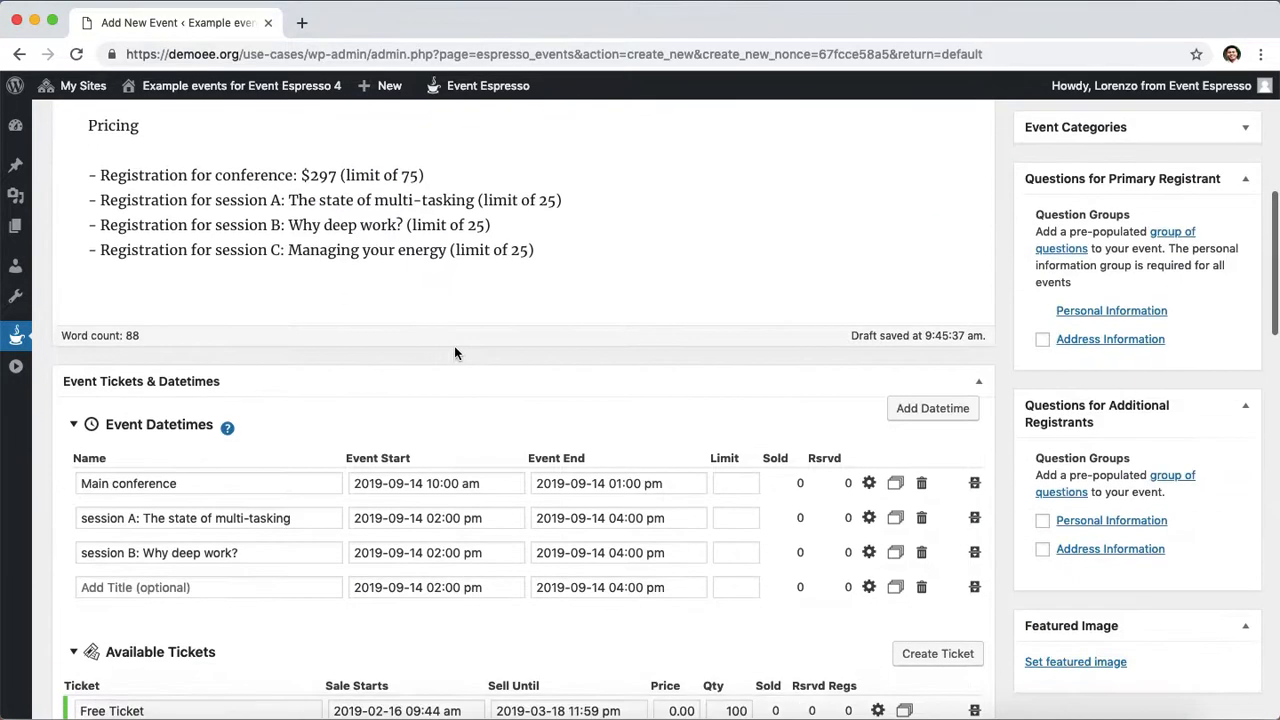
click(213, 556)
key(super+v)
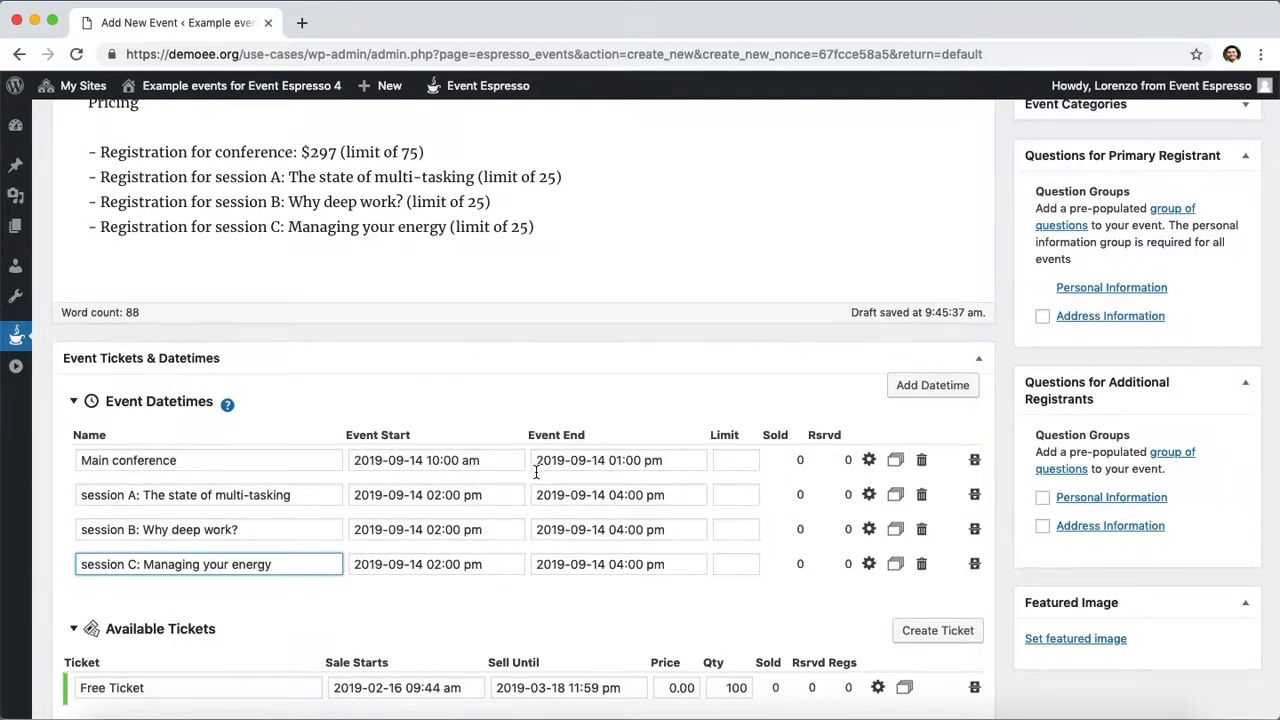
Set the existing ticket's price to 297 and its quantity to 75.
scroll(535, 472, down, 2)
scroll(470, 500, up, 1)
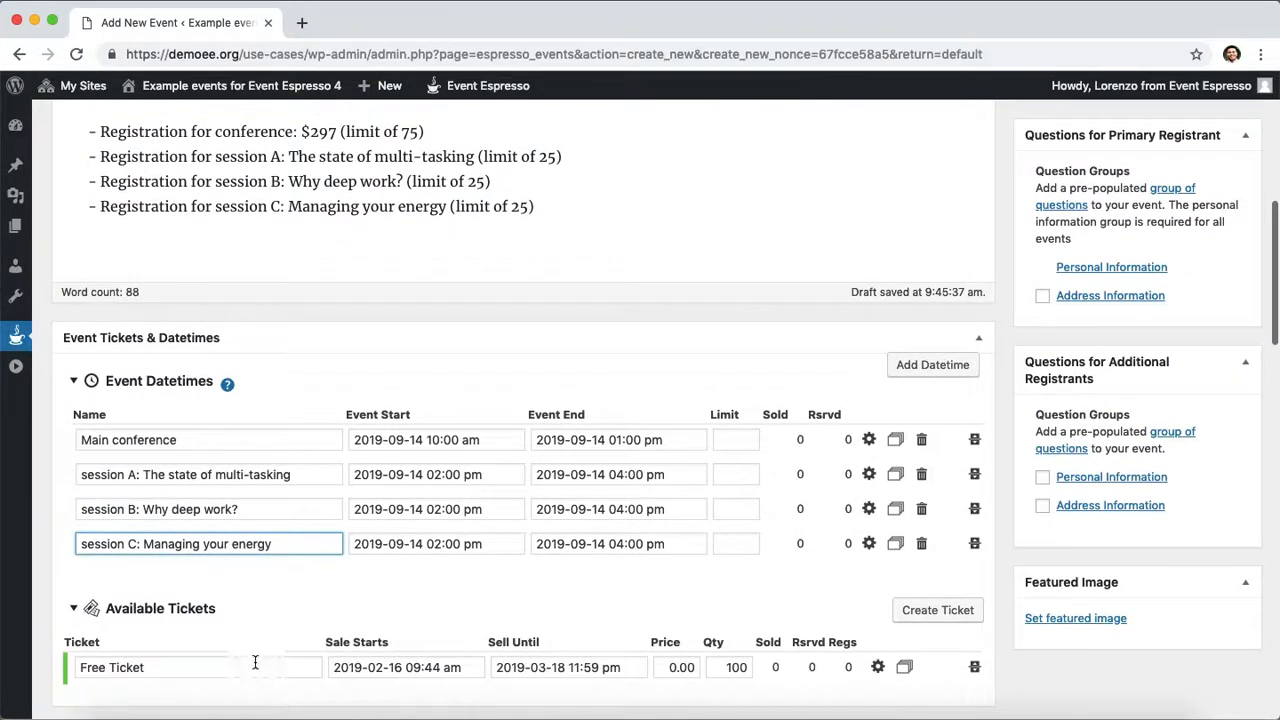
click(680, 667)
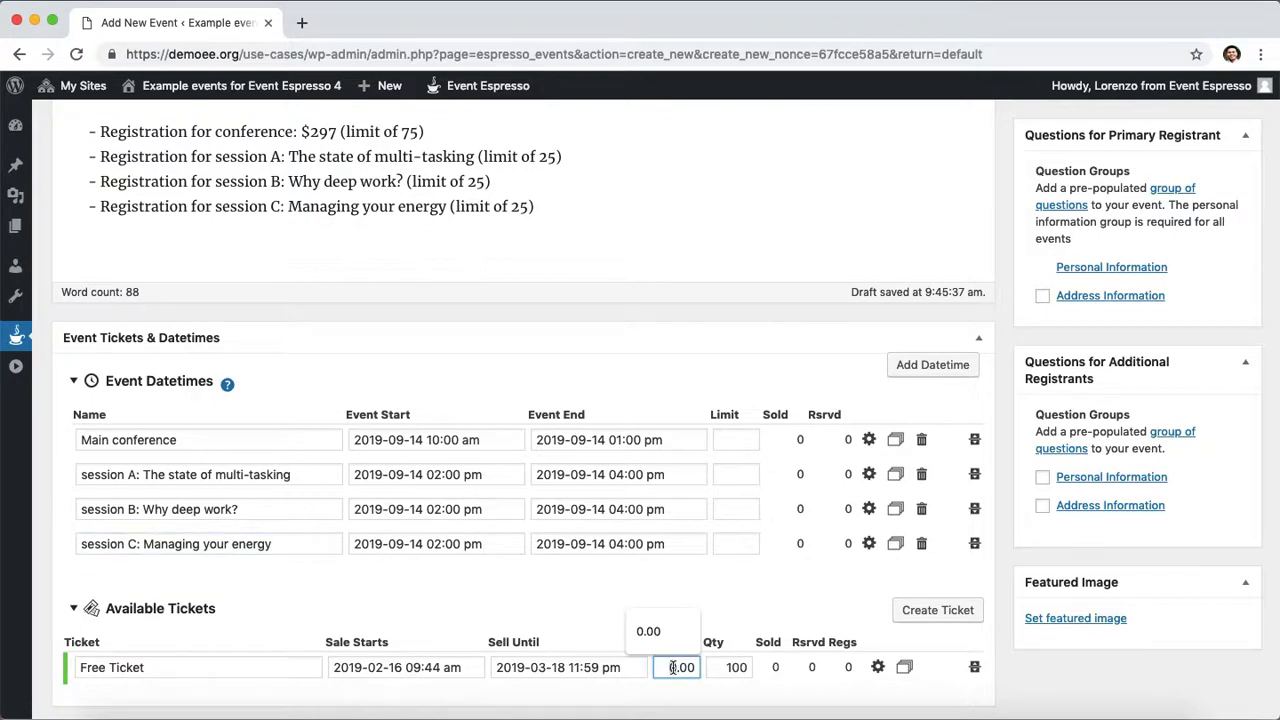
double_click(694, 667)
text(2)
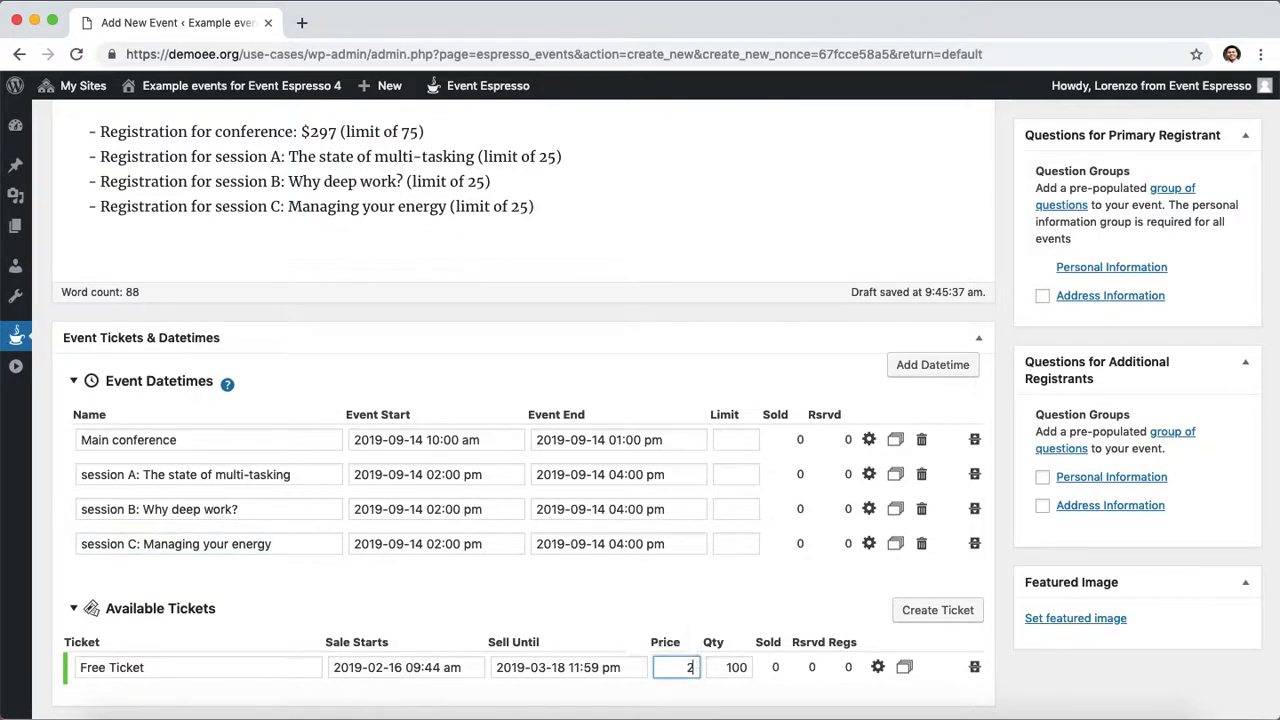
text(97)
double_click(731, 667)
text(75)
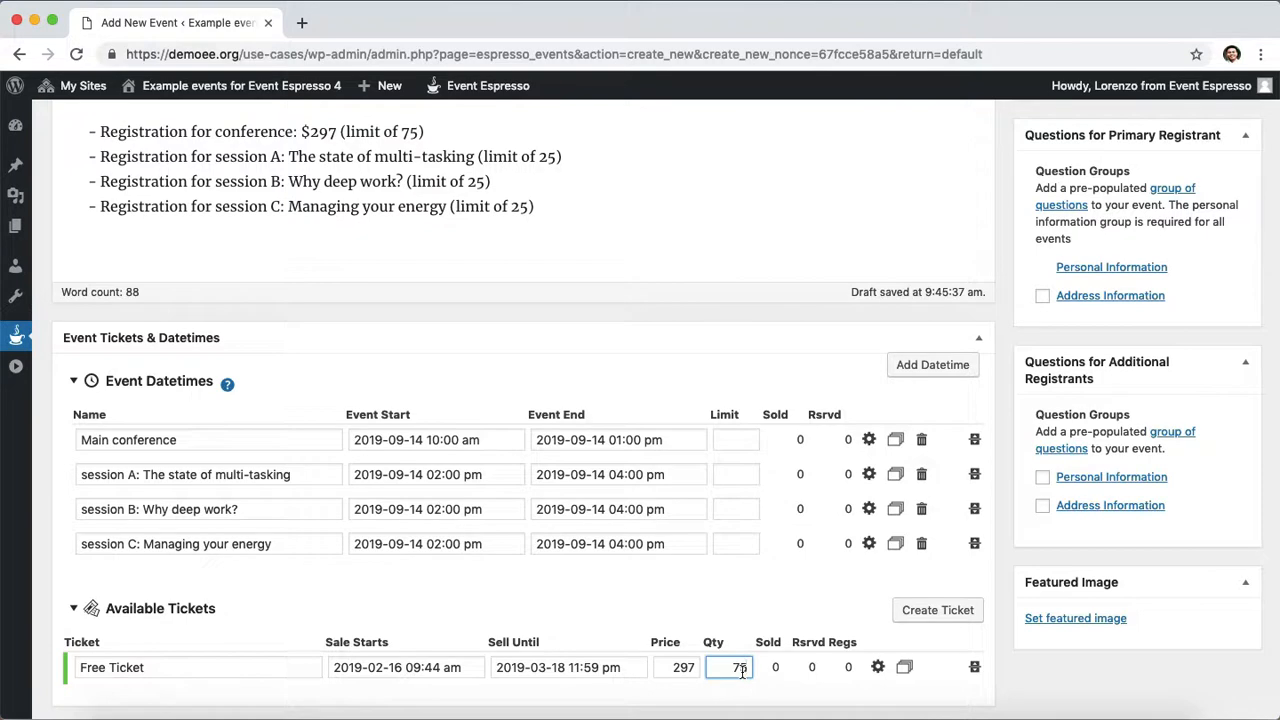
Rename the Free Ticket as "Registration for conference".
triple_click(261, 665)
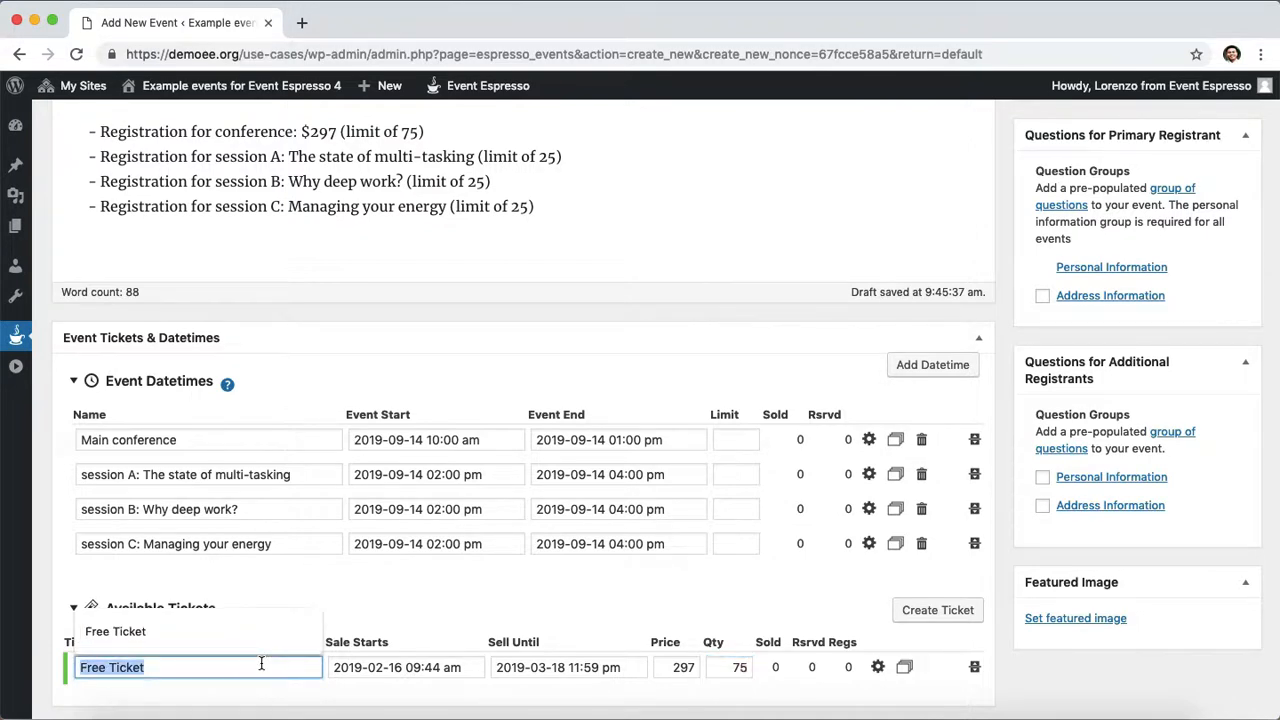
text(Registrat)
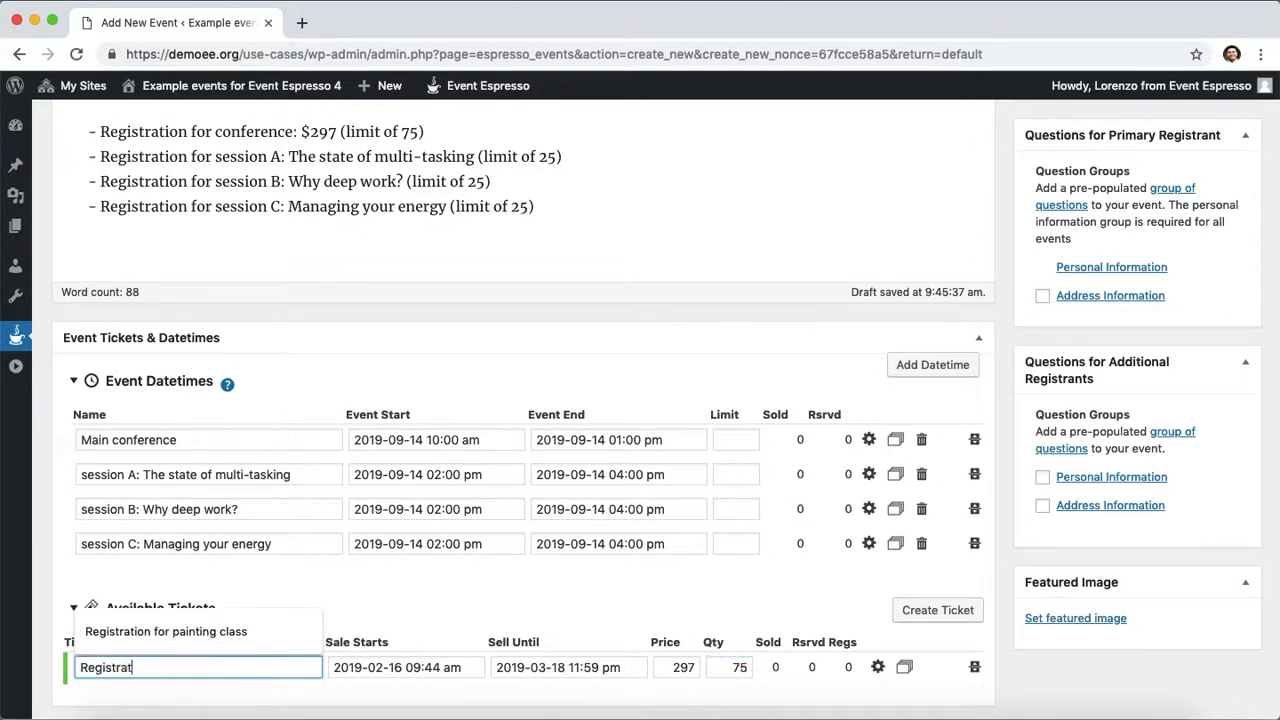
text(ion for conference)
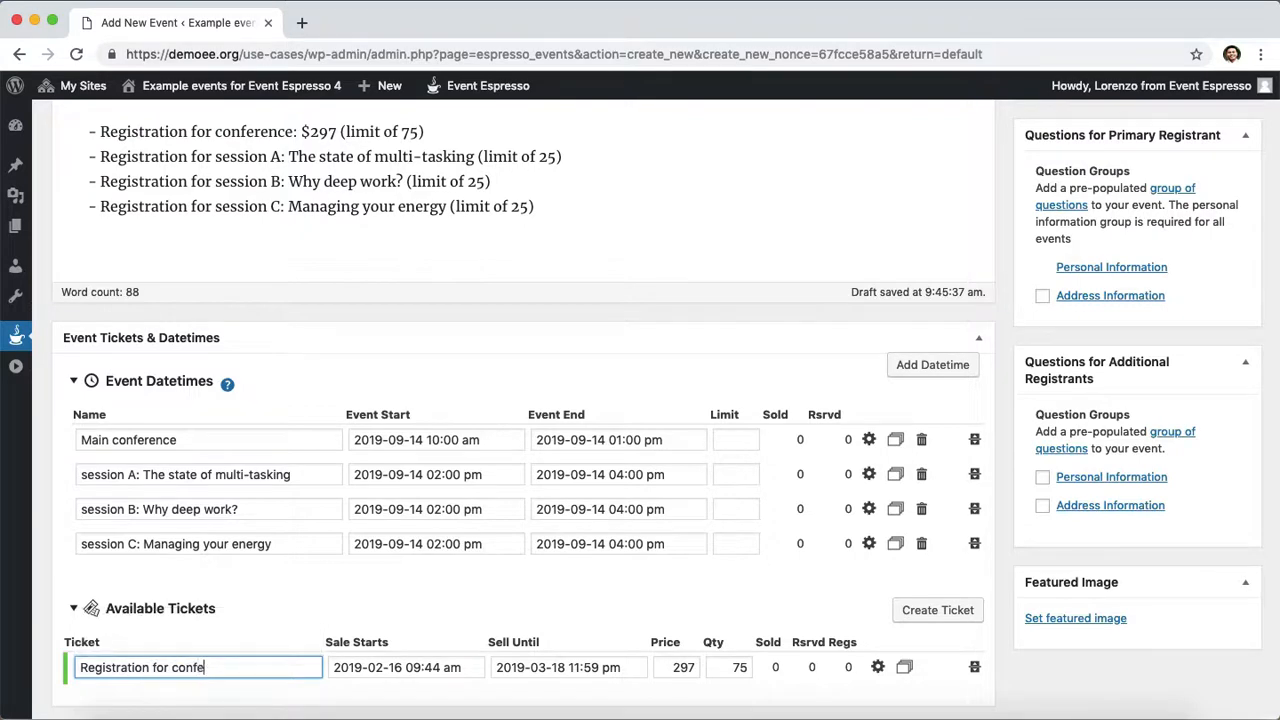
Set the conference ticket's sales end to September 13, 2019 at 11:55 pm.
click(563, 667)
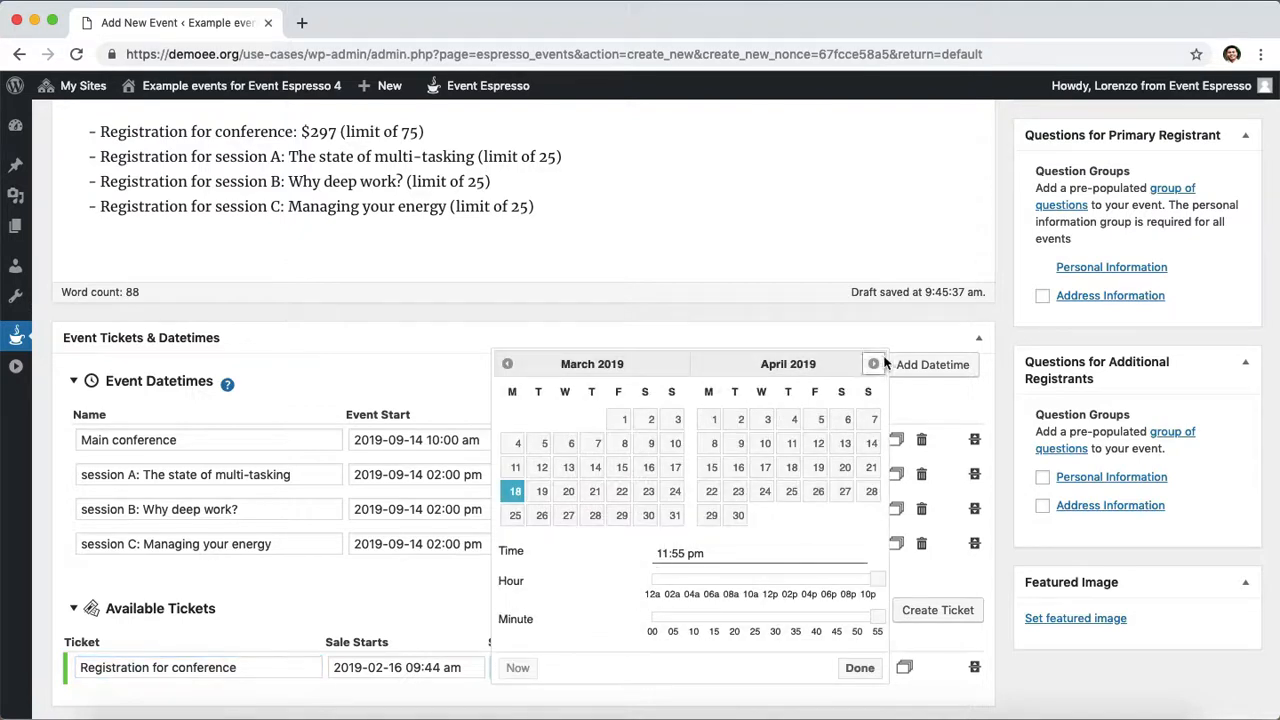
click(875, 364)
click(875, 364)
click(875, 364)
click(875, 364)
click(875, 364)
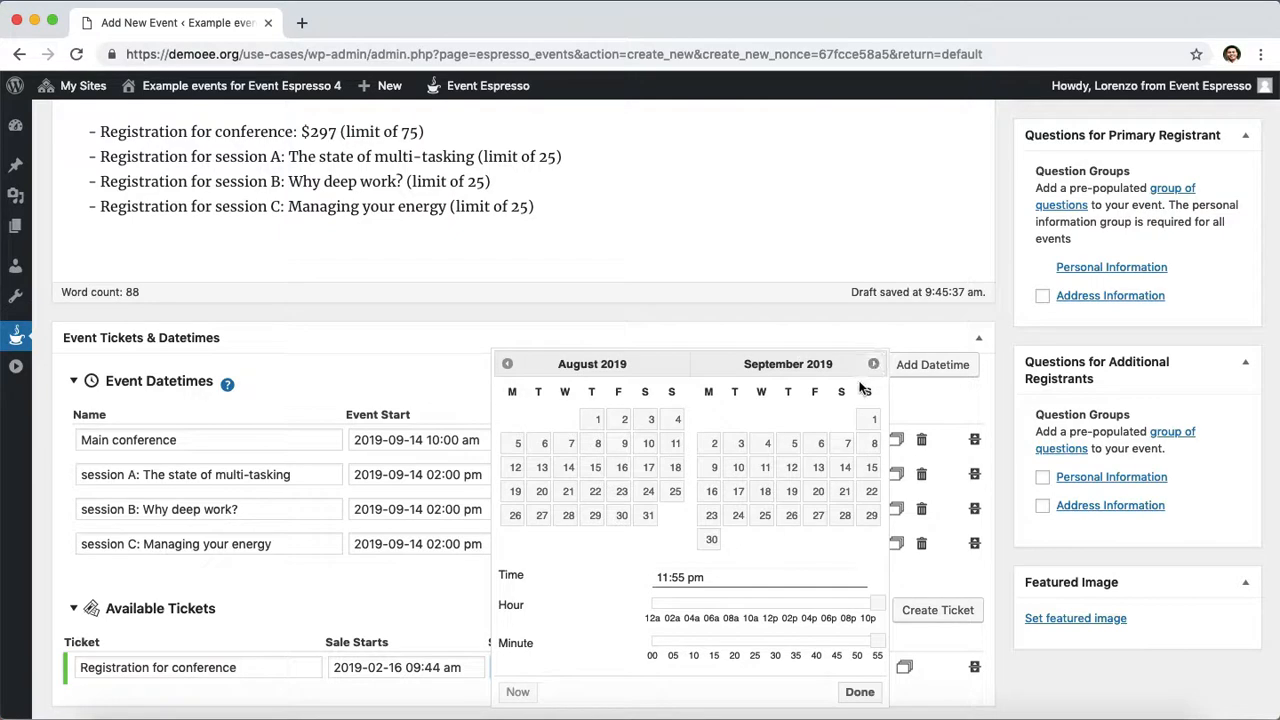
click(816, 472)
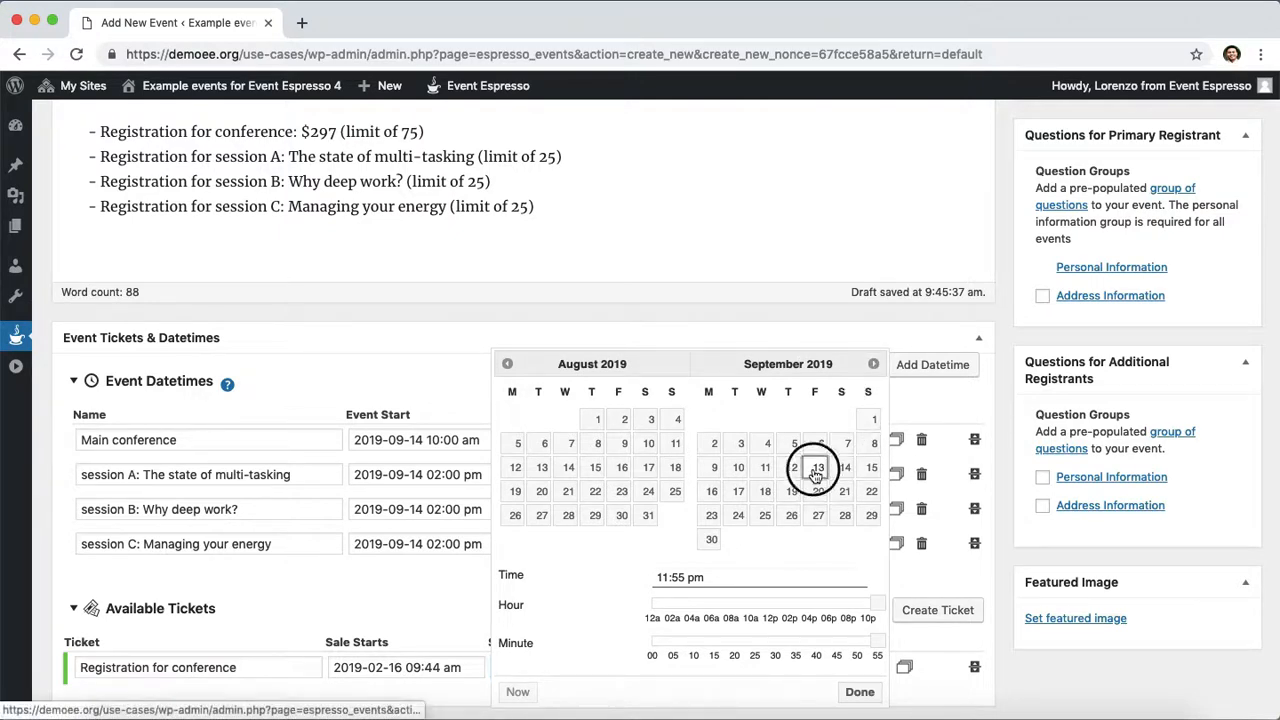
click(858, 692)
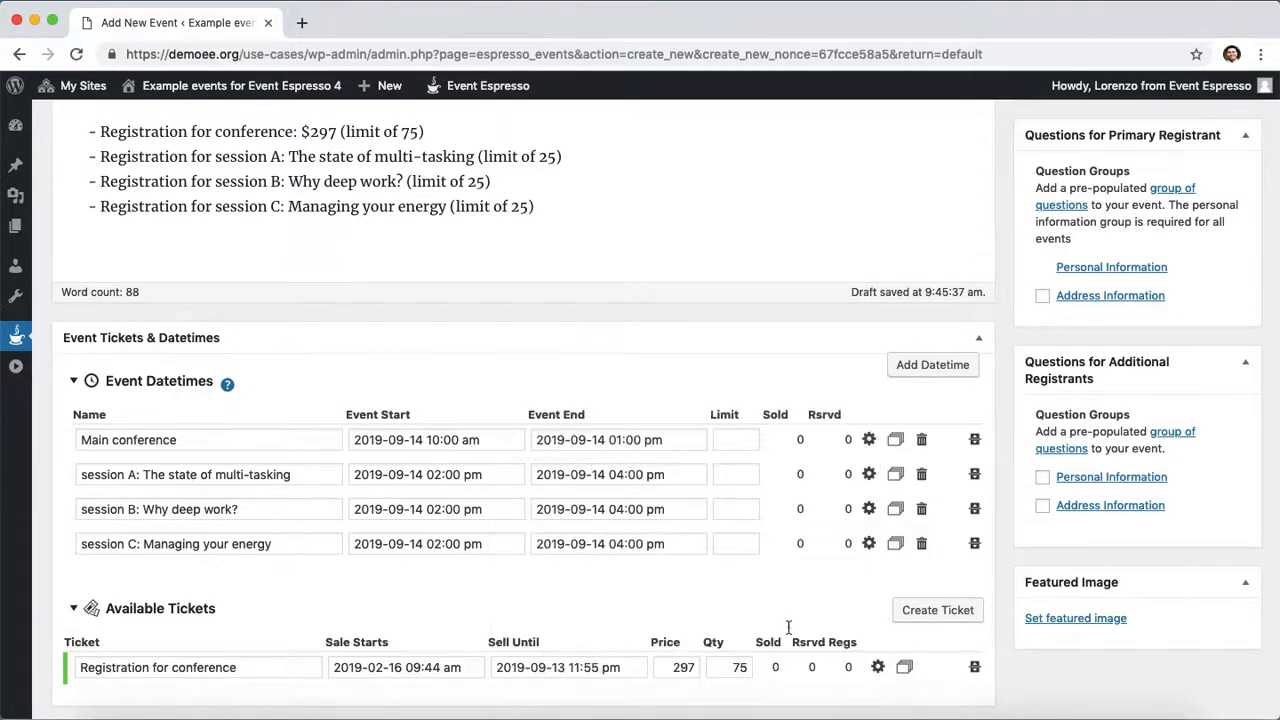
Duplicate the conference ticket three times and name the first copy "Registration for session A: The state of multi-tasking", copied from the description.
scroll(773, 607, down, 2)
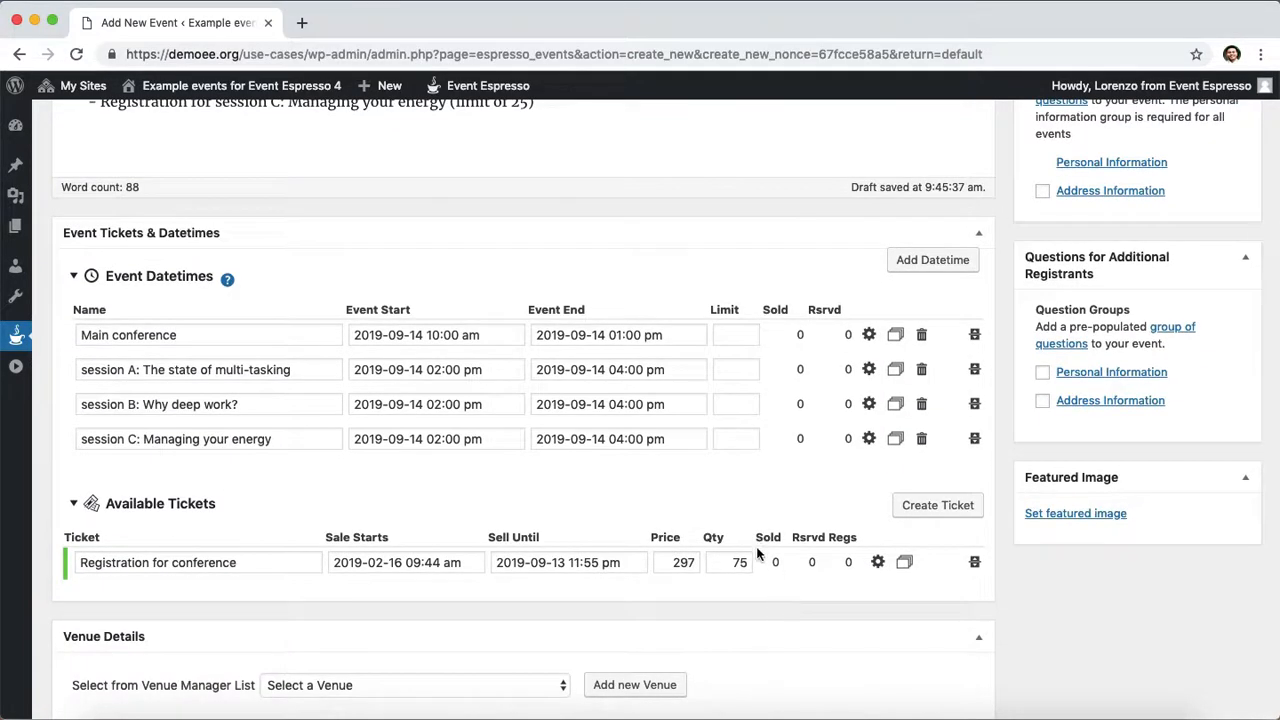
scroll(760, 555, up, 2)
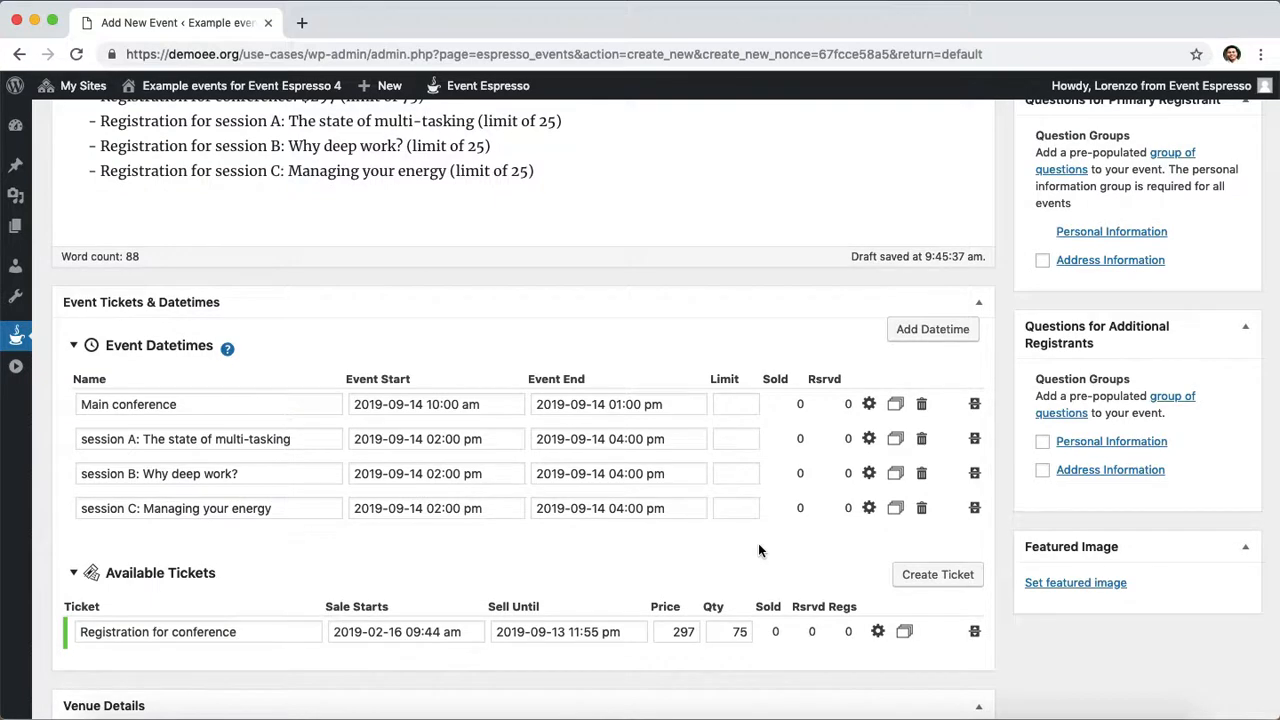
drag(100, 121, 475, 113)
key(super+c)
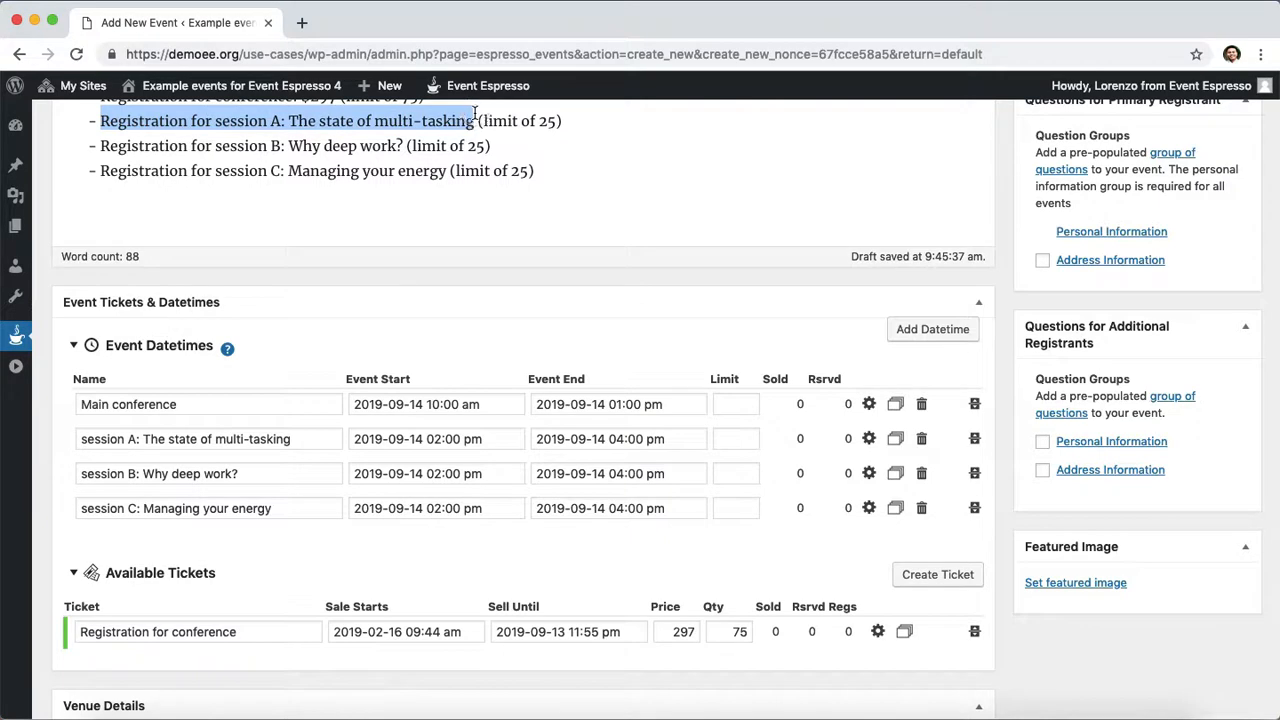
scroll(826, 526, down, 1)
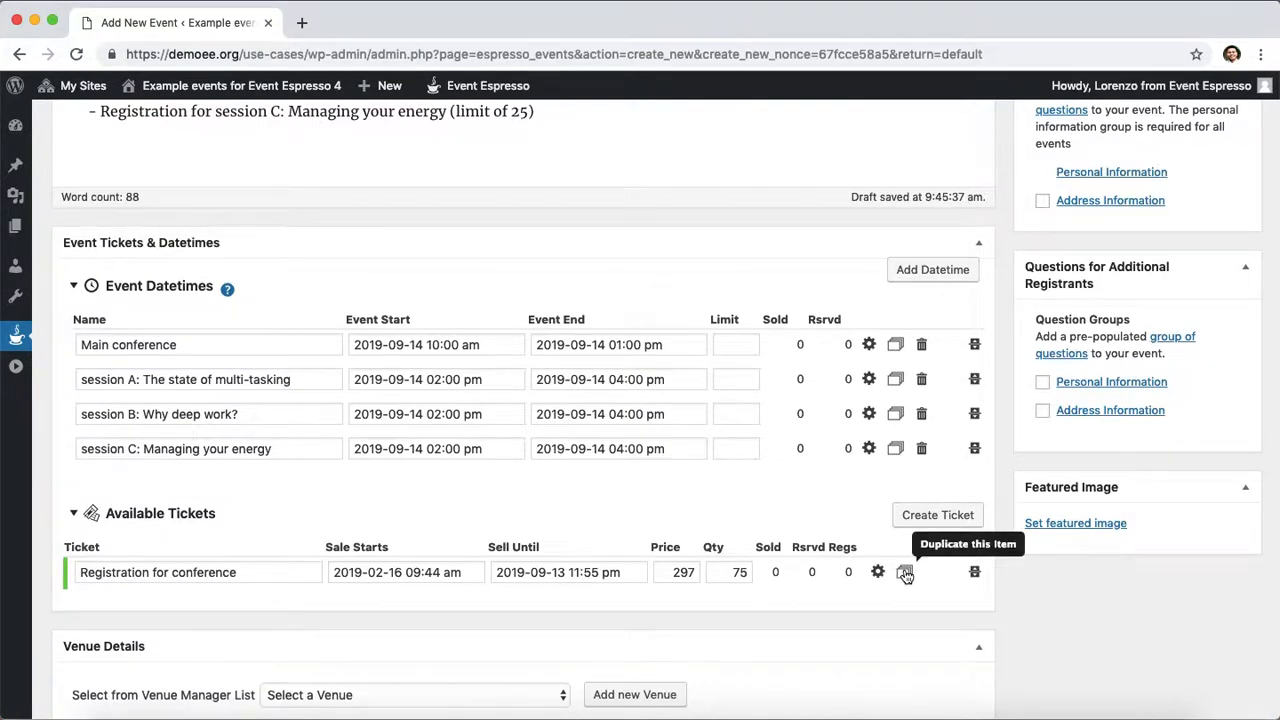
click(905, 573)
click(905, 573)
click(905, 573)
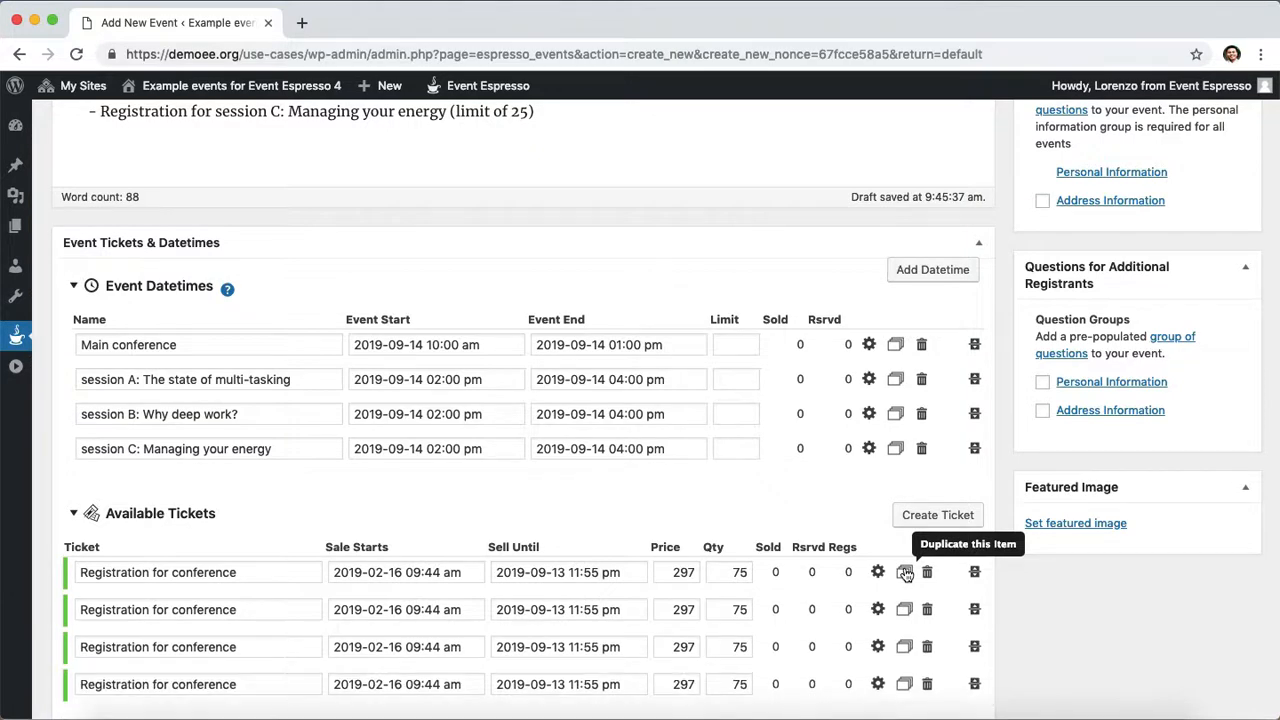
triple_click(263, 600)
key(super+v)
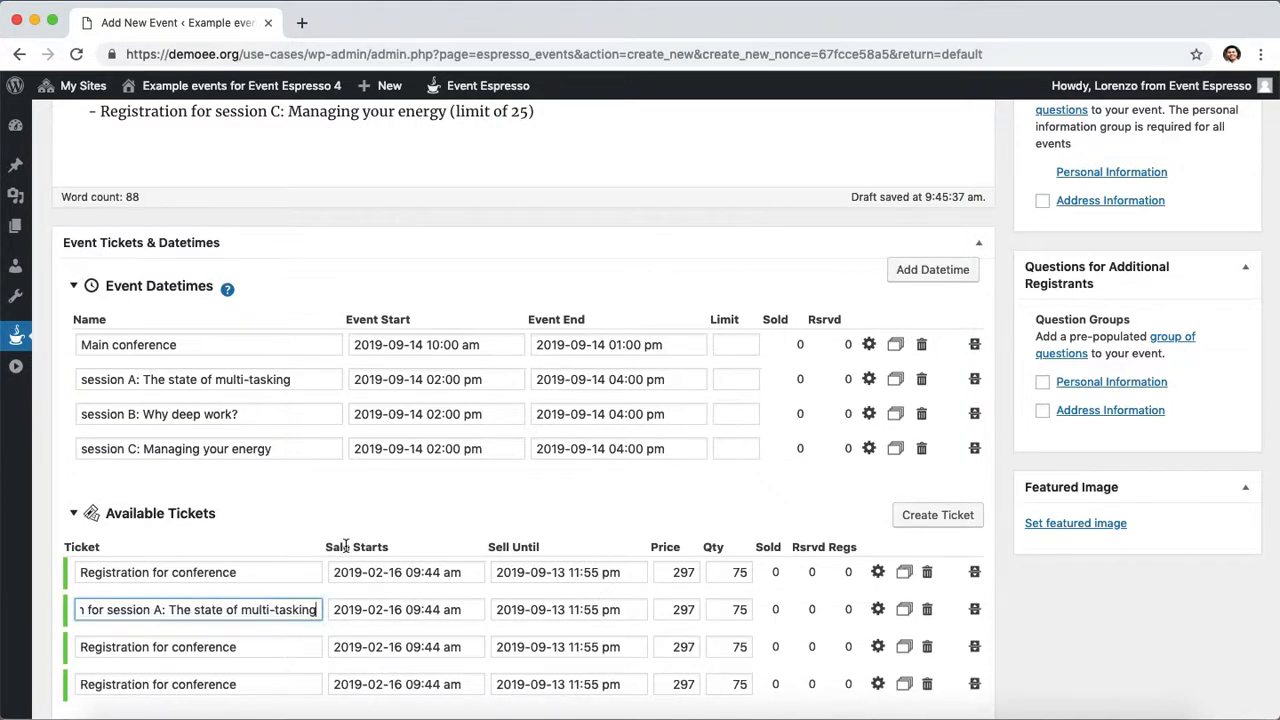
Copy "Registration for session B: Why deep work?" from the description and use it as the third ticket's name.
scroll(372, 493, up, 1)
click(146, 134)
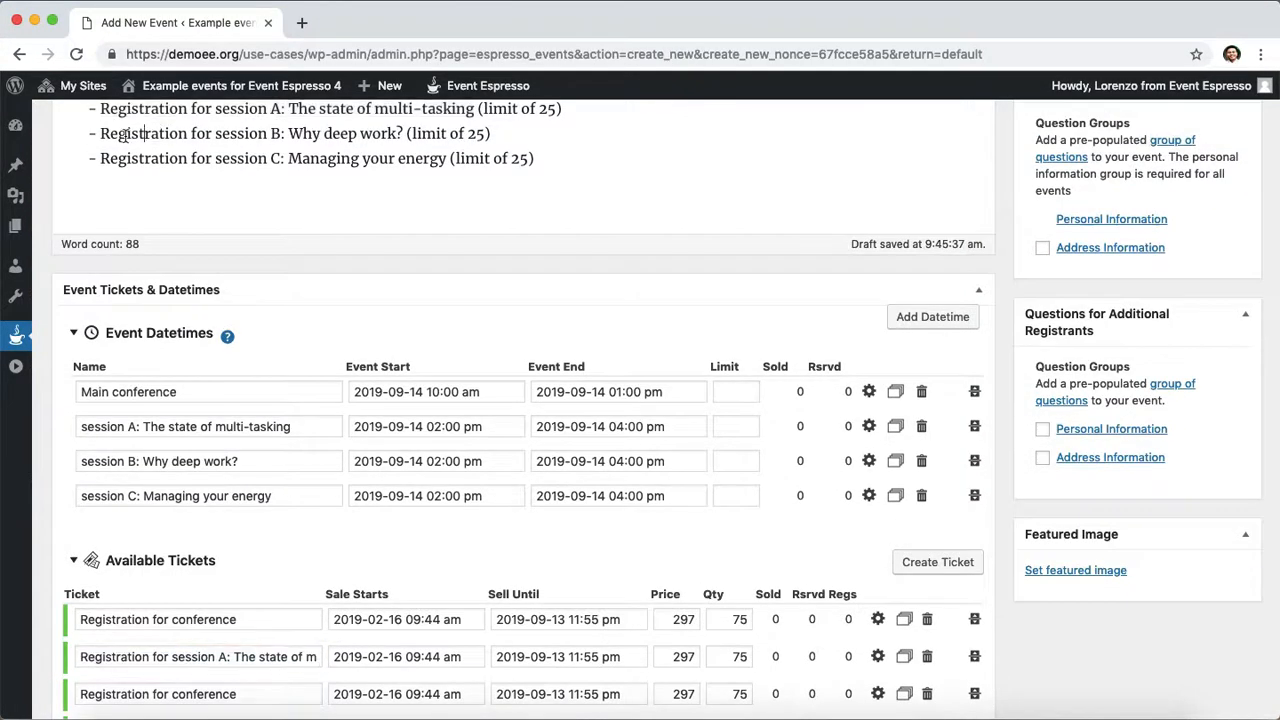
drag(101, 133, 403, 133)
key(ctrl+c)
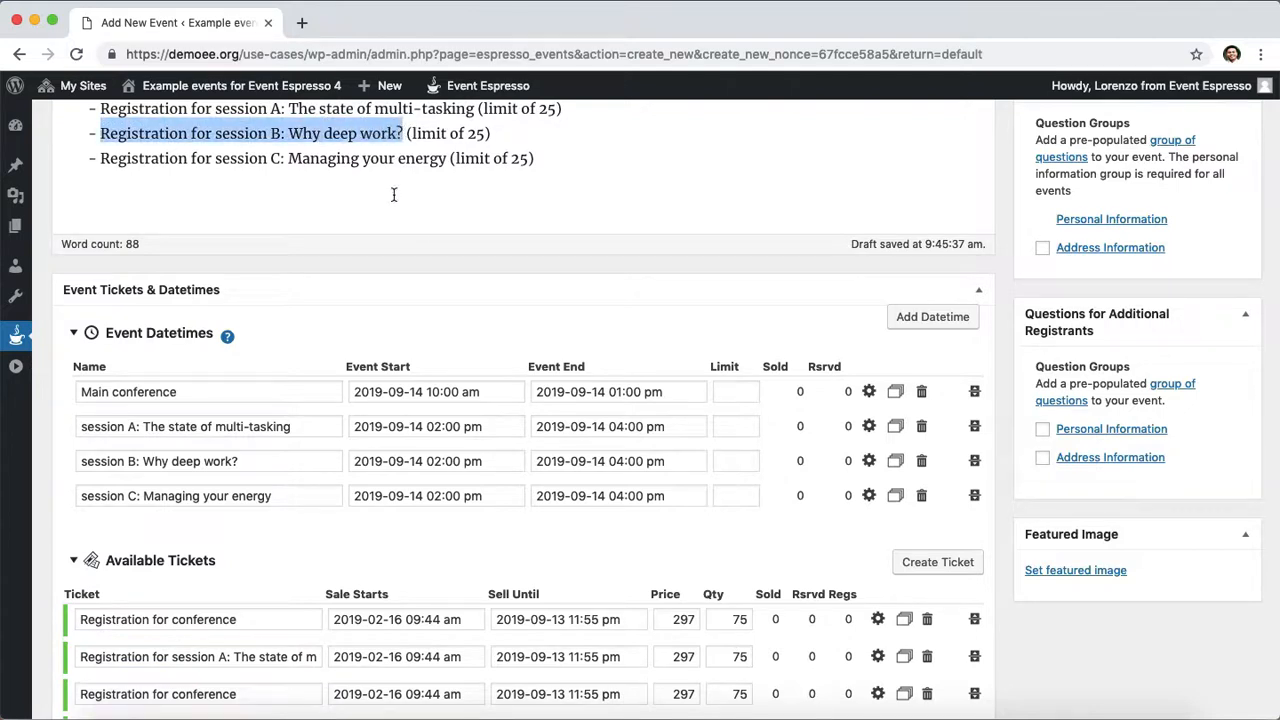
scroll(391, 219, down, 1)
double_click(228, 640)
key(ctrl+a)
key(ctrl+v)
Copy "Registration for session C: Managing your energy" from the description and use it as the fourth ticket's name.
scroll(266, 417, up, 1)
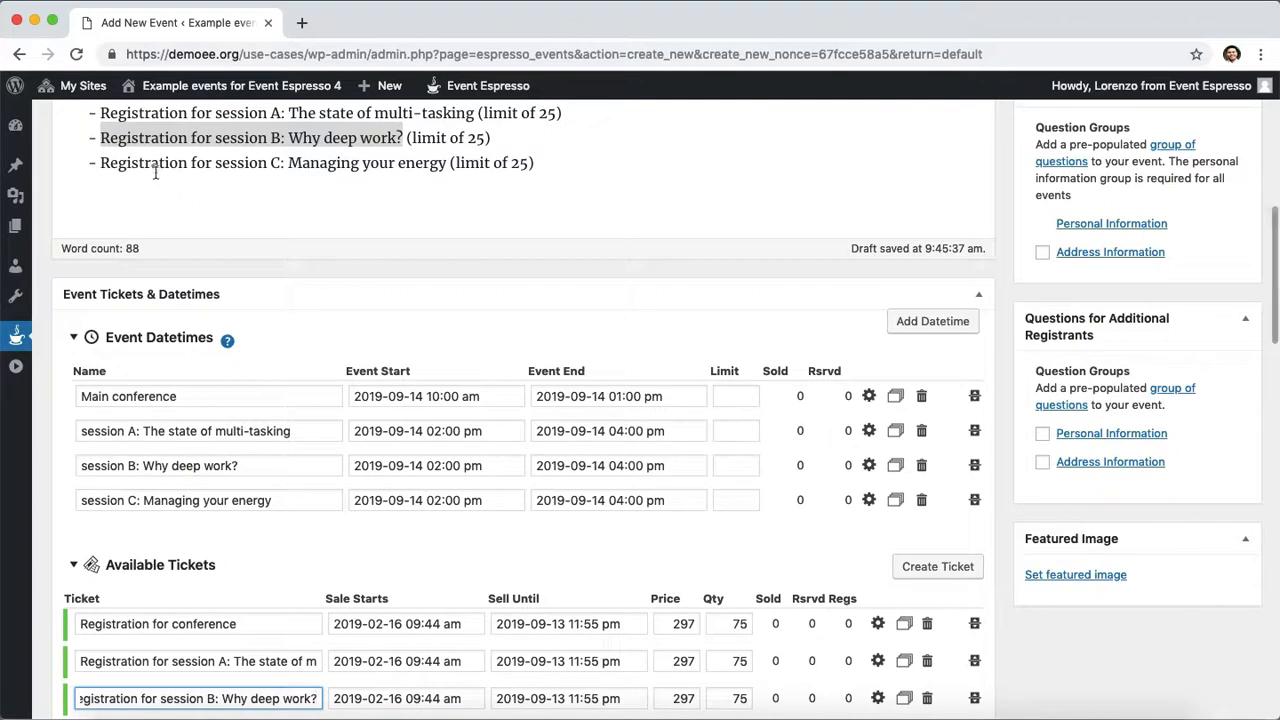
drag(100, 162, 450, 155)
key(ctrl+c)
scroll(431, 241, down, 1)
click(230, 681)
key(ctrl+a)
key(ctrl+v)
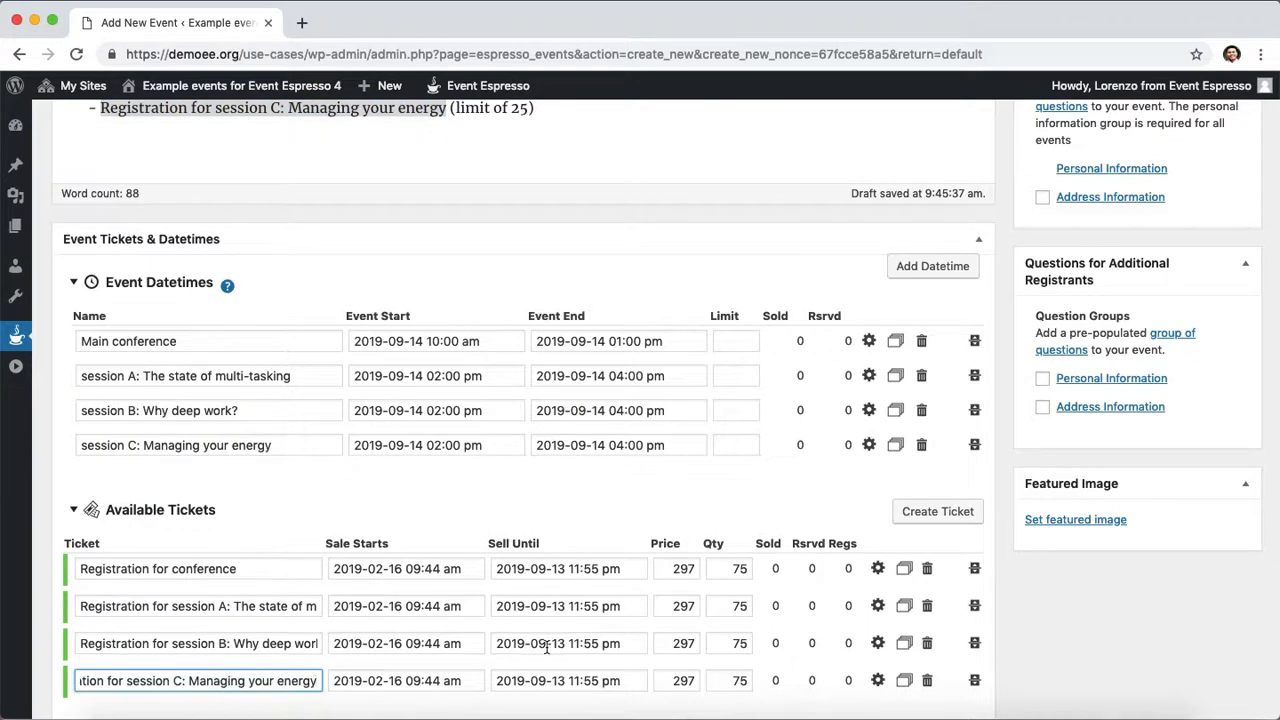
Set the price of the session A, B and C tickets to 0.
double_click(685, 607)
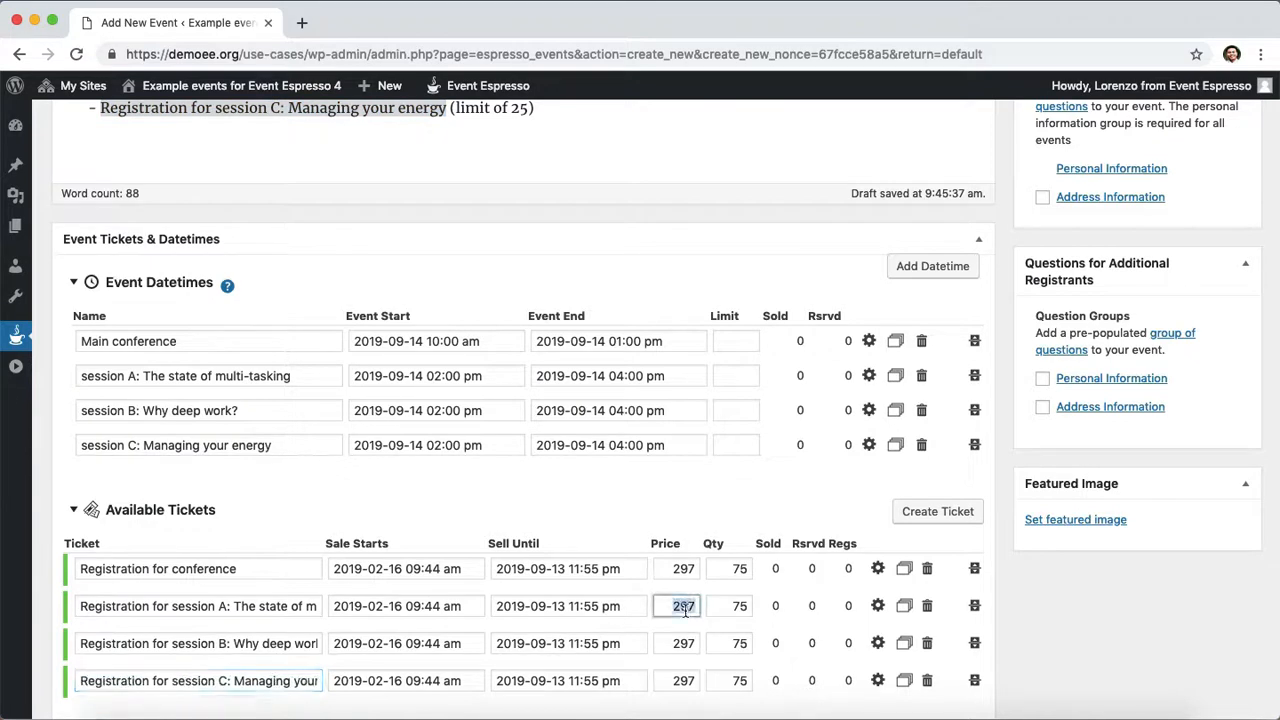
text(0)
double_click(683, 643)
text(0)
double_click(683, 678)
text(0)
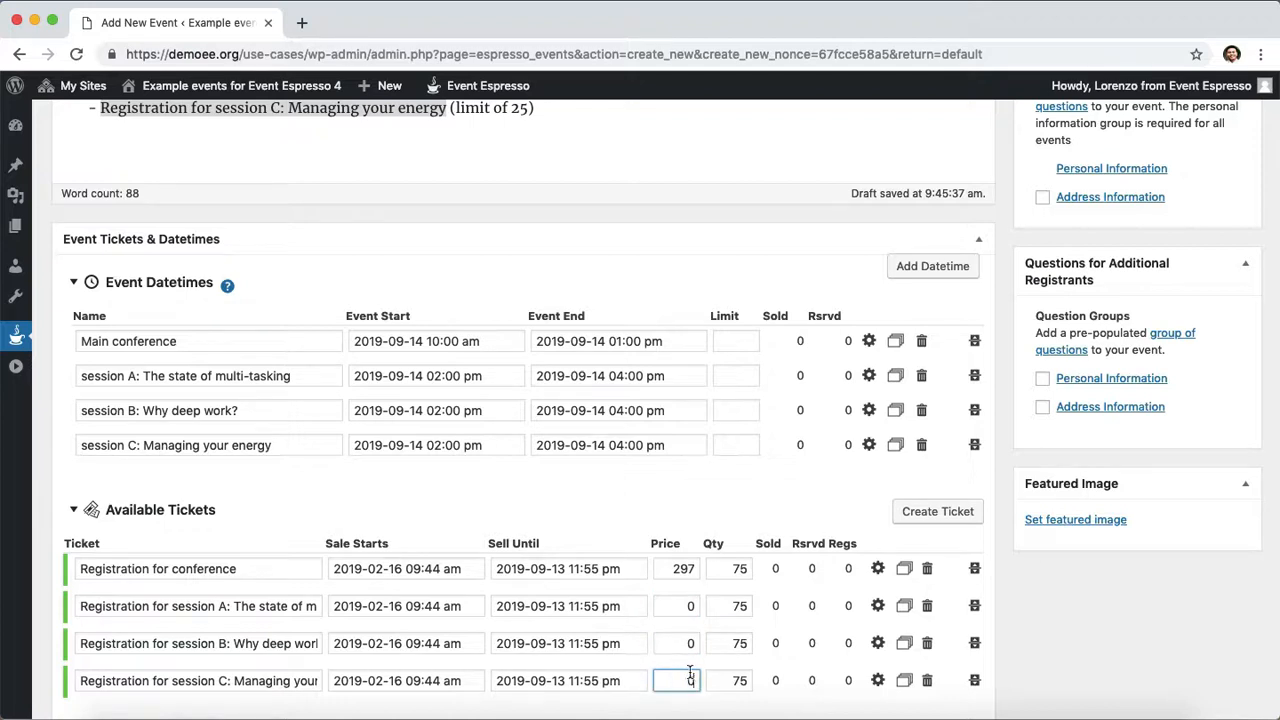
Set the quantity of the session A, B and C tickets to 25 each.
double_click(739, 607)
text(2)
double_click(739, 643)
text(25)
double_click(737, 680)
text(25)
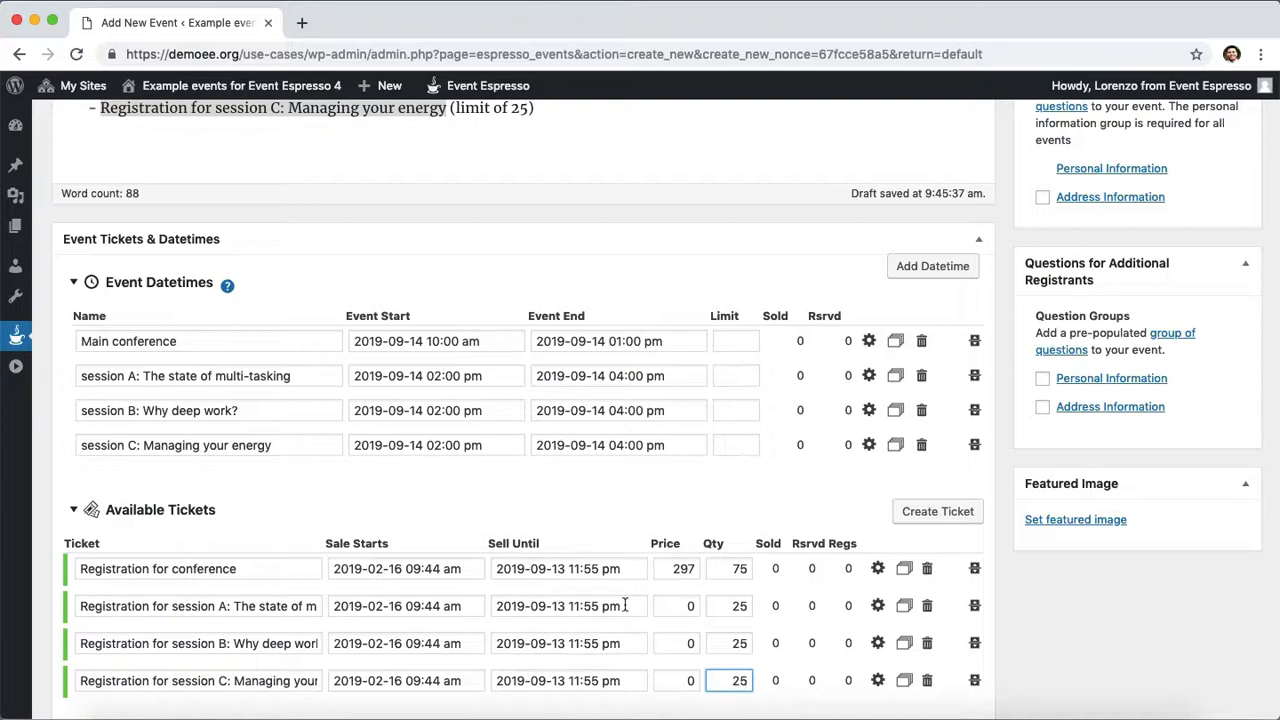
click(650, 502)
Unassign the session A, B and C tickets from the Main conference datetime, keeping only "Registration for conference".
click(869, 342)
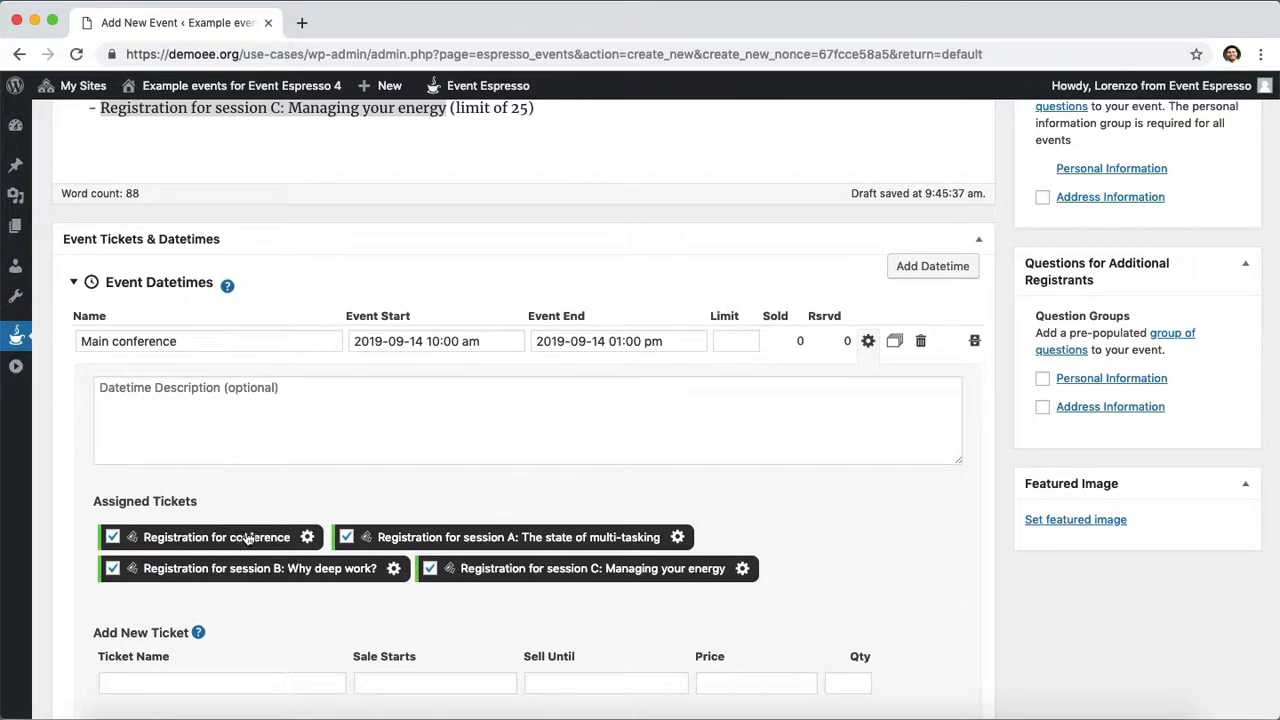
click(380, 541)
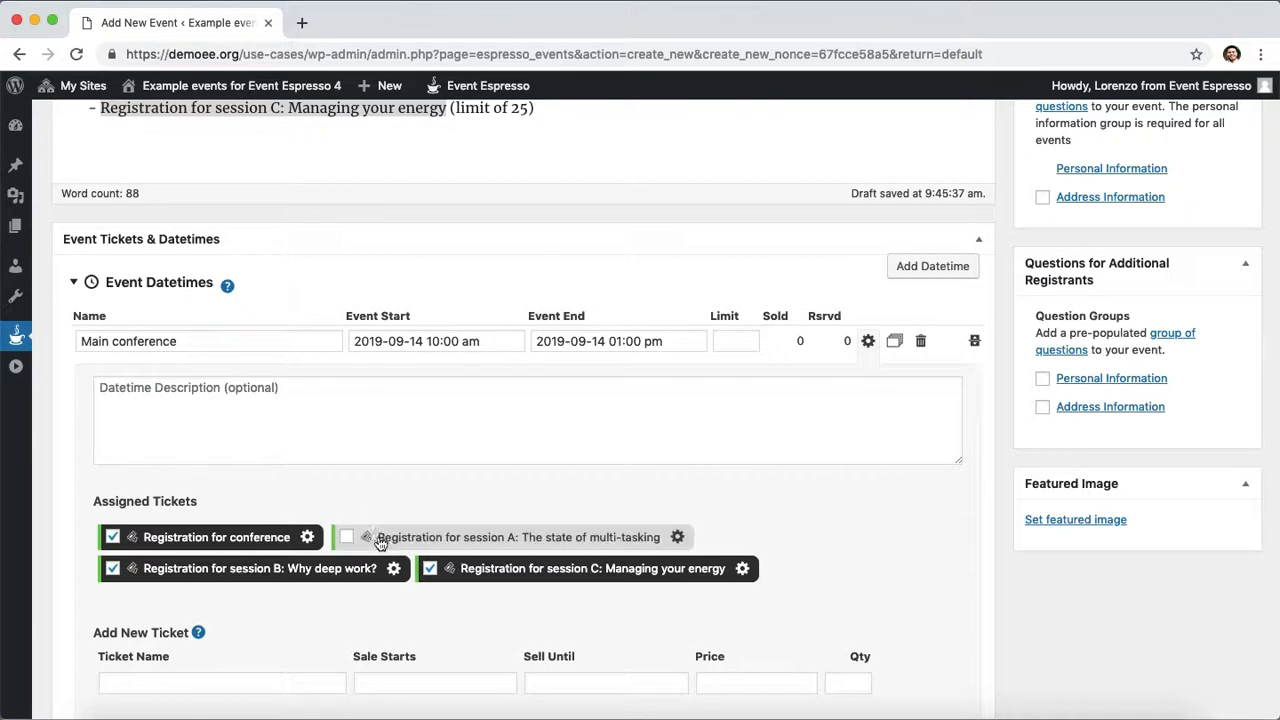
click(486, 575)
click(355, 573)
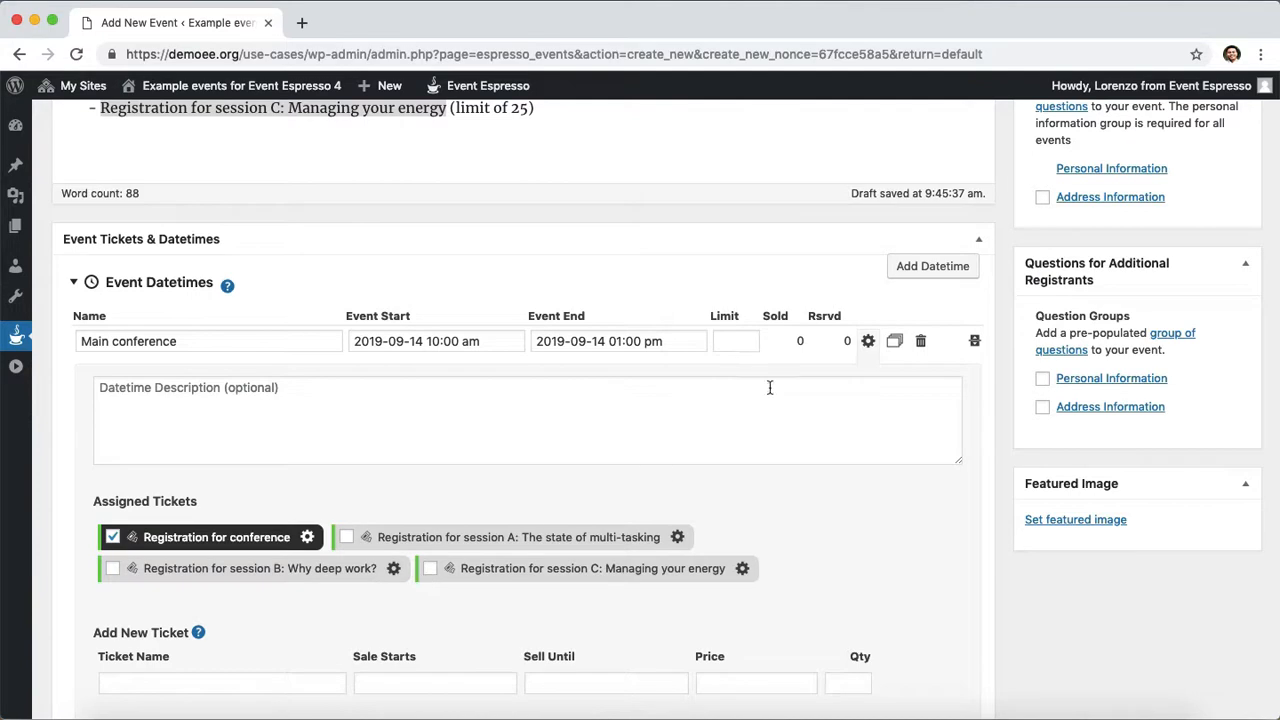
click(867, 341)
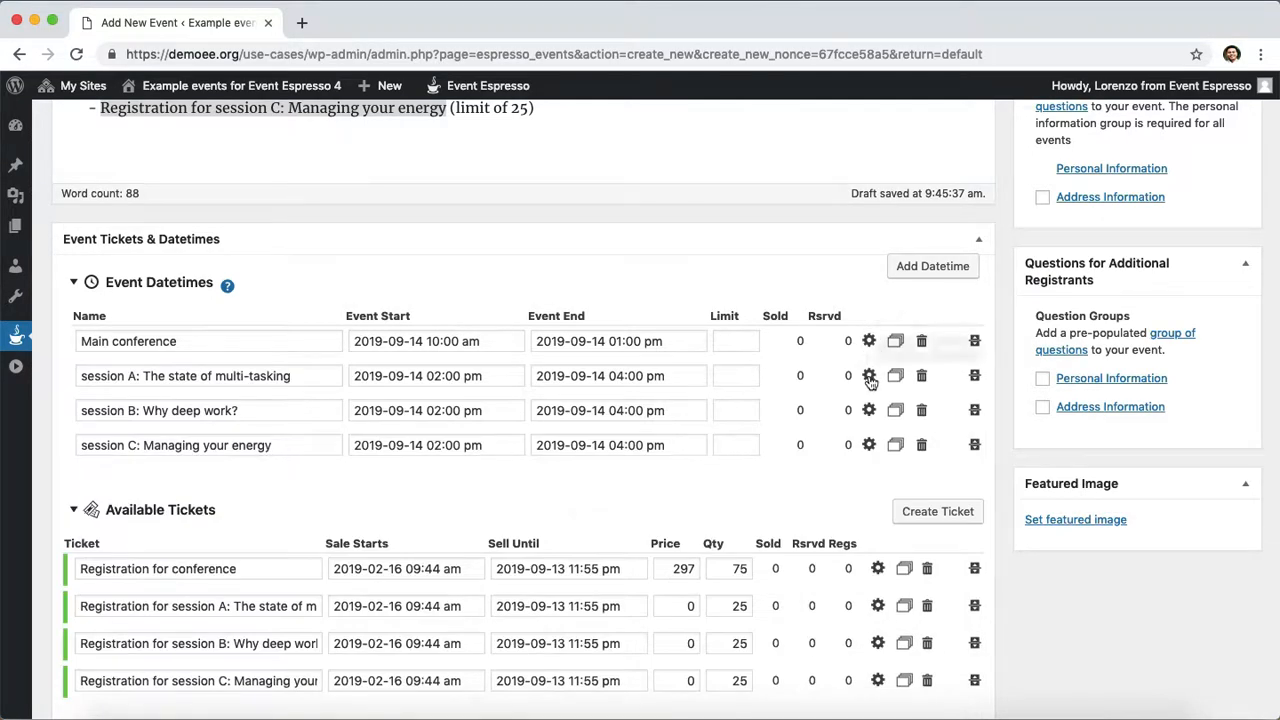
Unassign the conference, session B and session C tickets from the session A datetime, keeping only the session A ticket.
click(868, 376)
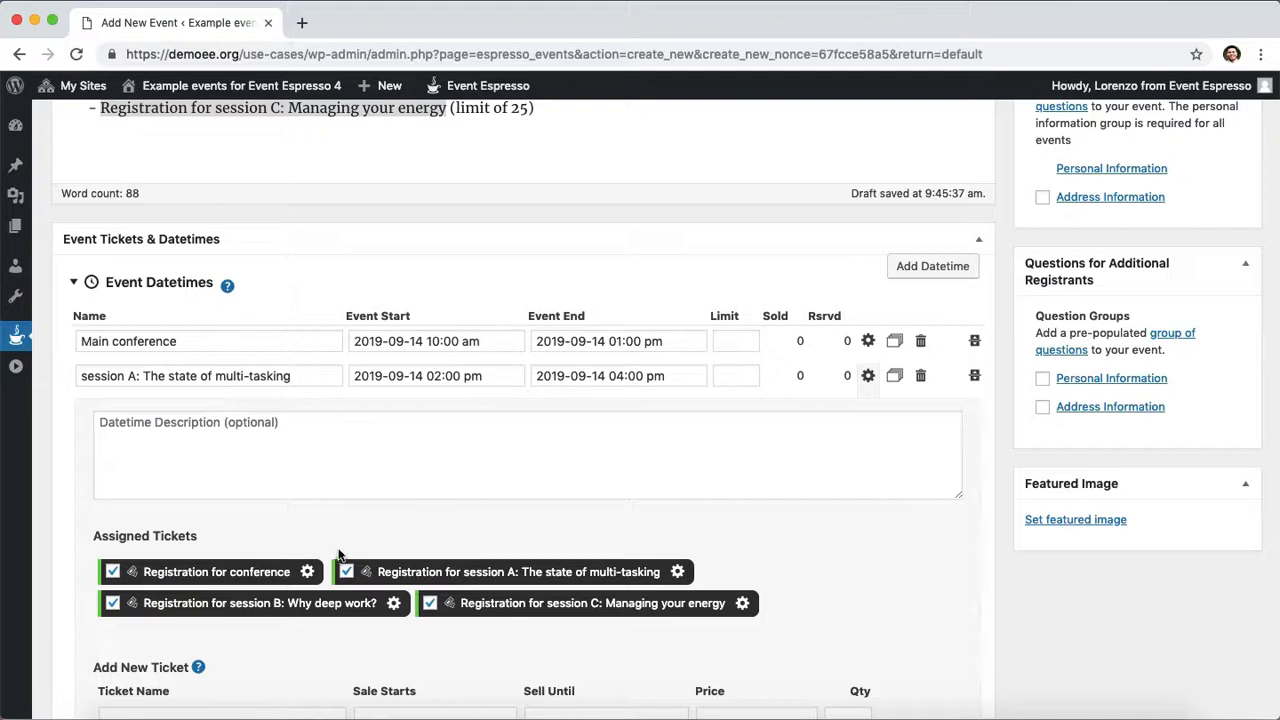
click(276, 572)
click(282, 604)
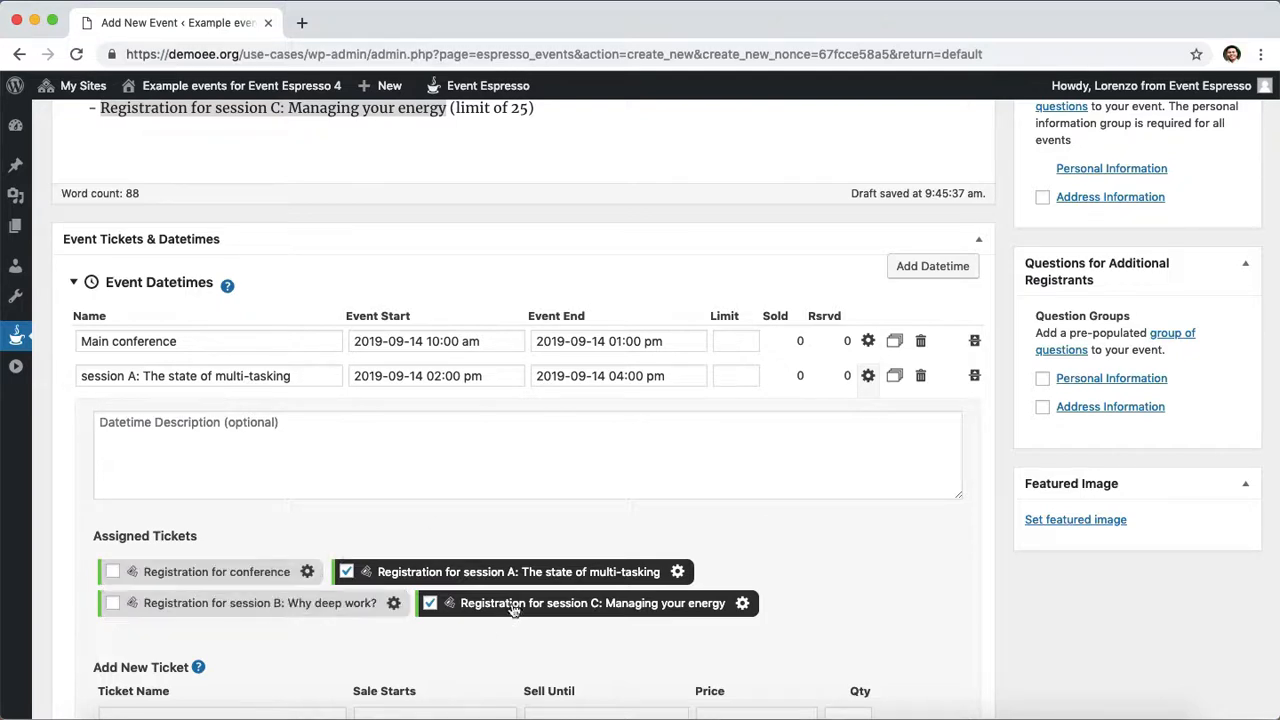
click(511, 607)
click(867, 375)
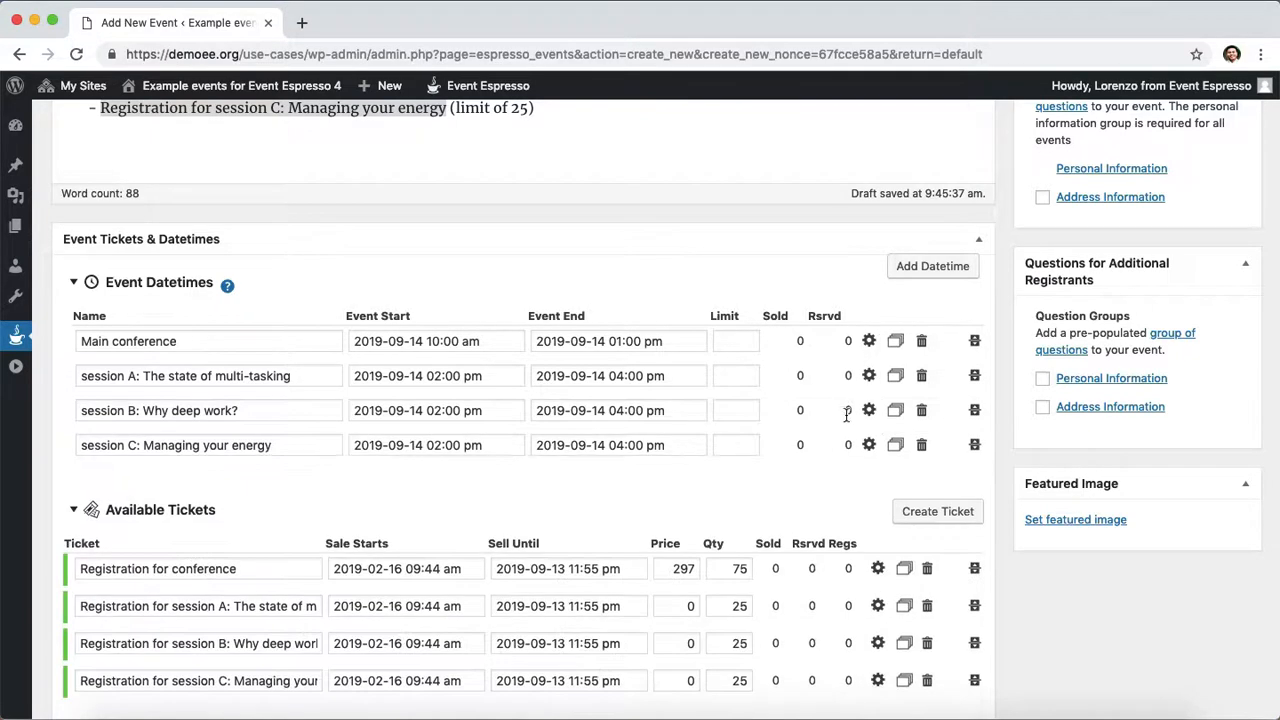
Unassign the conference, session A and session C tickets from the session B datetime, keeping only the session B ticket.
click(868, 410)
scroll(491, 460, down, 1)
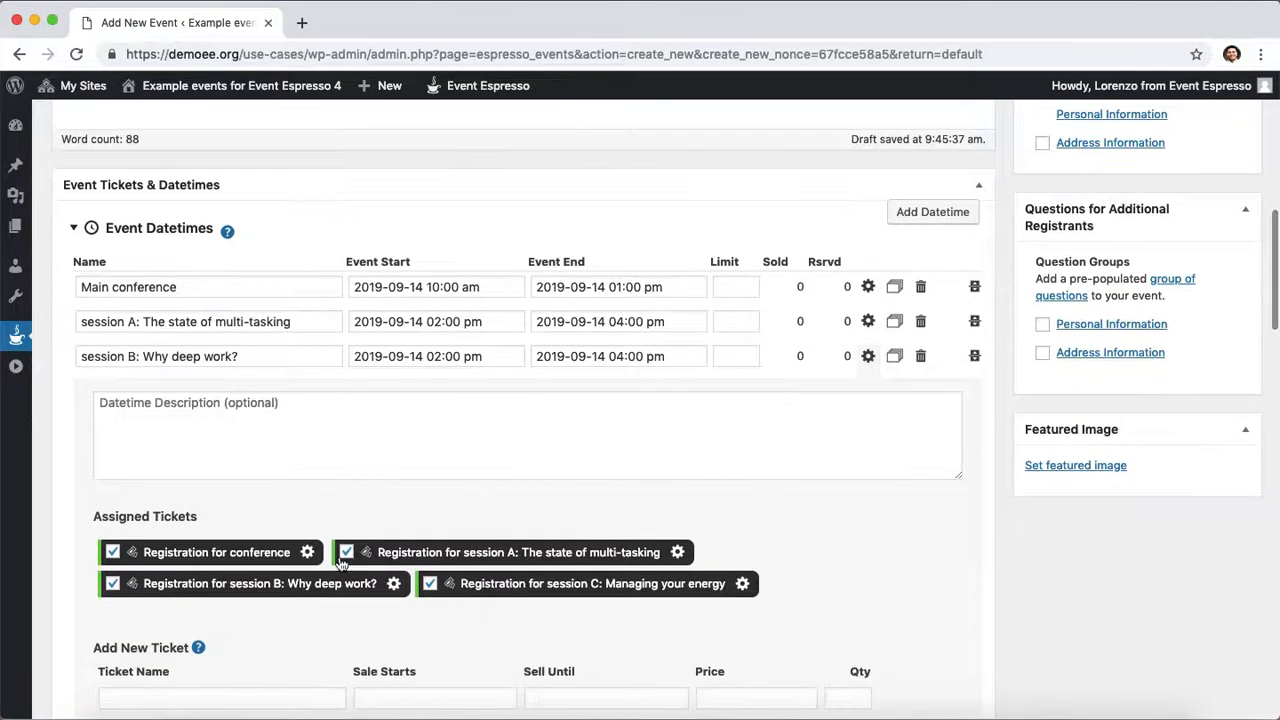
click(240, 550)
click(418, 552)
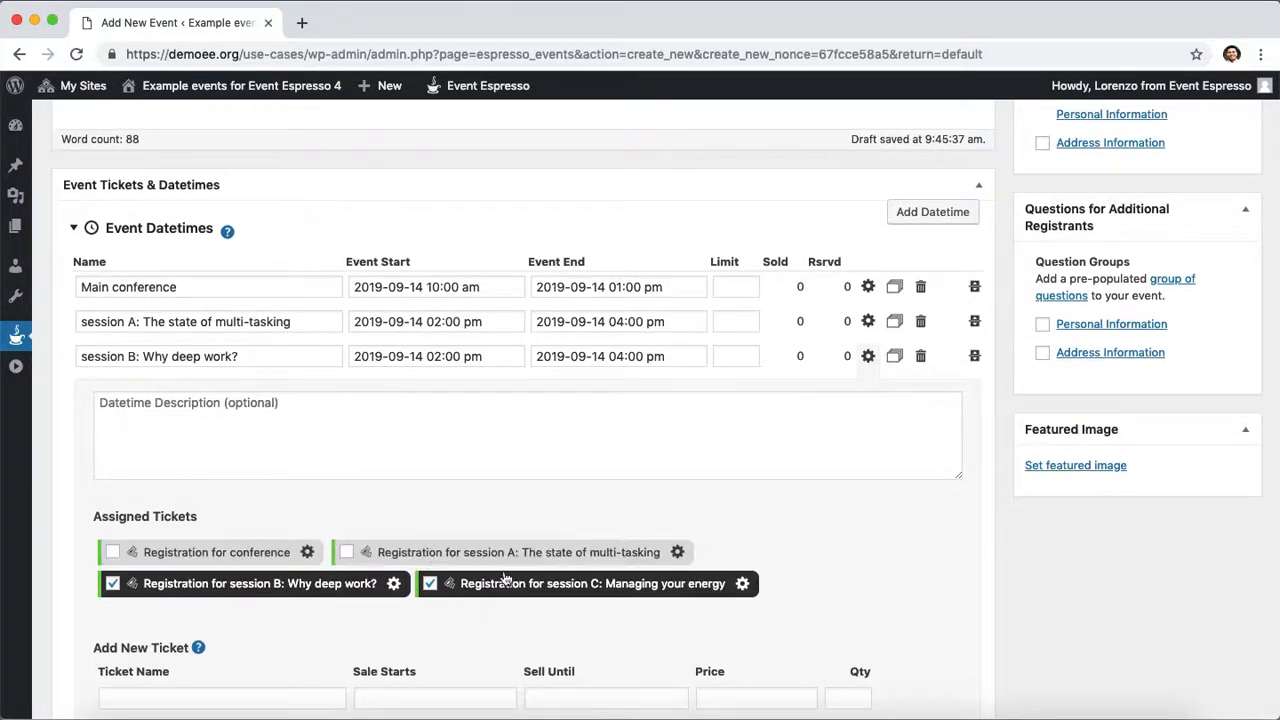
click(515, 586)
click(870, 360)
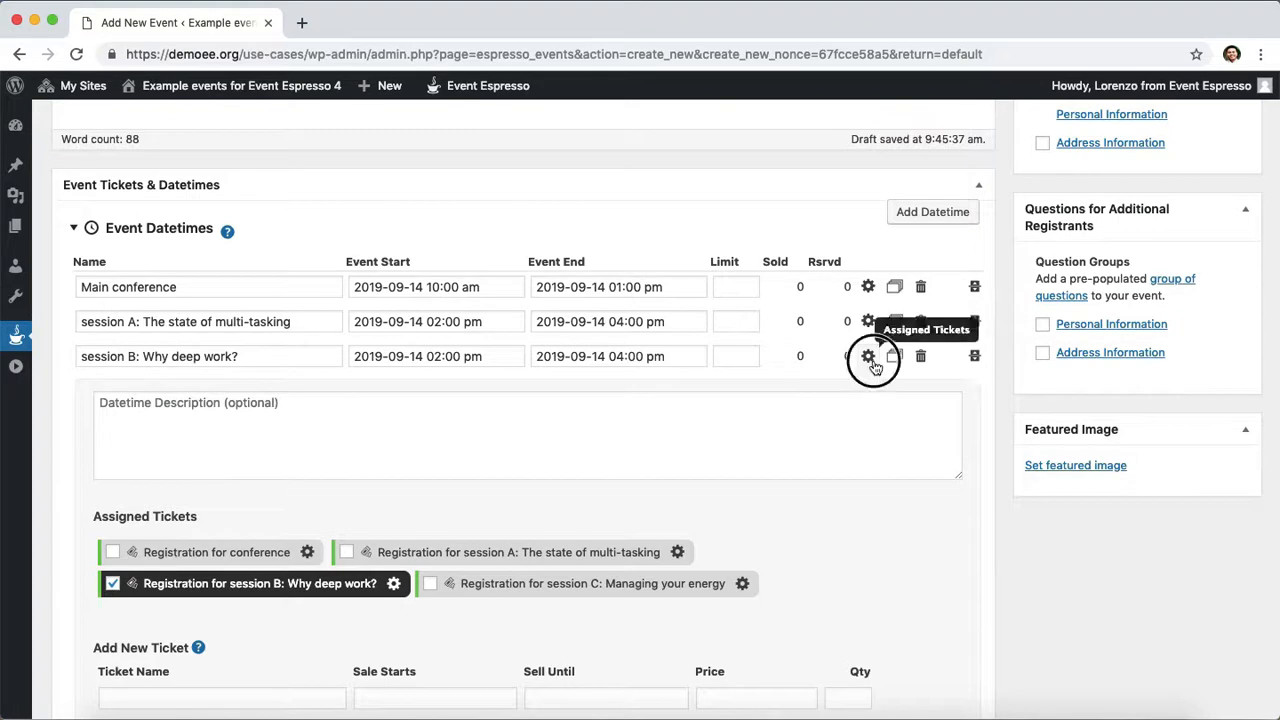
Unassign the conference, session A and session B tickets from the session C datetime, keeping only the session C ticket.
click(866, 392)
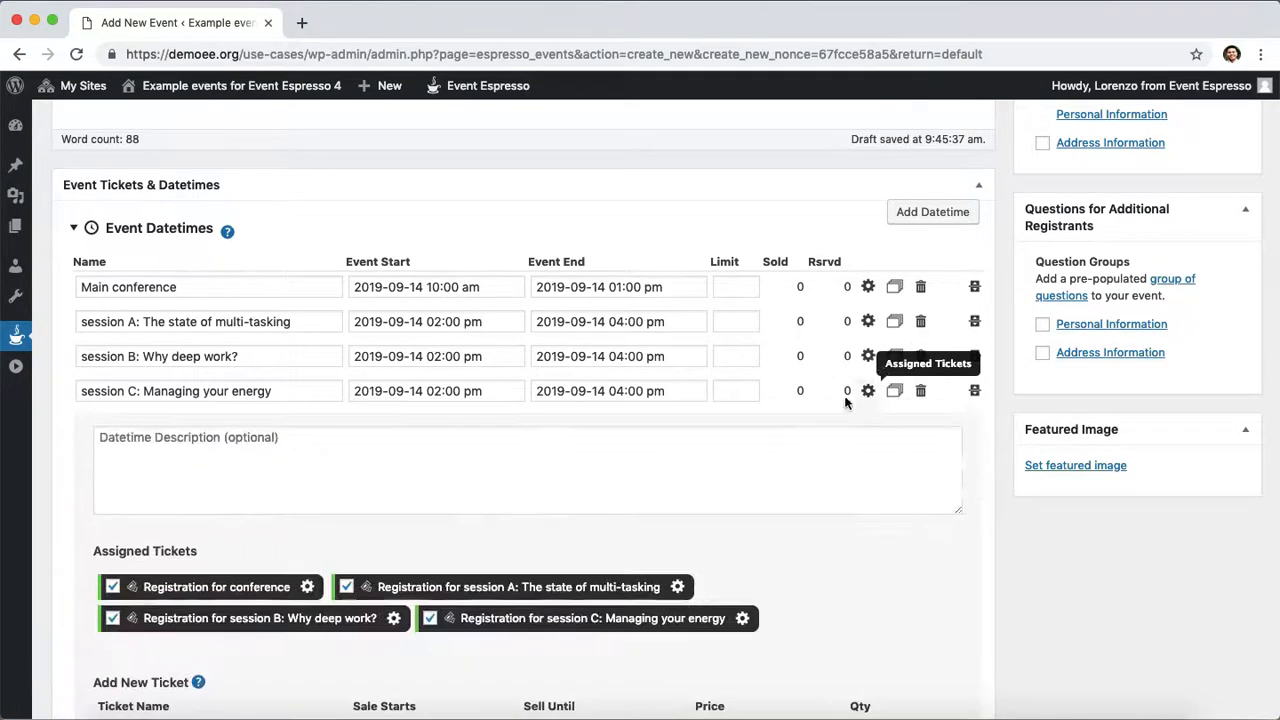
click(247, 588)
click(421, 587)
click(338, 618)
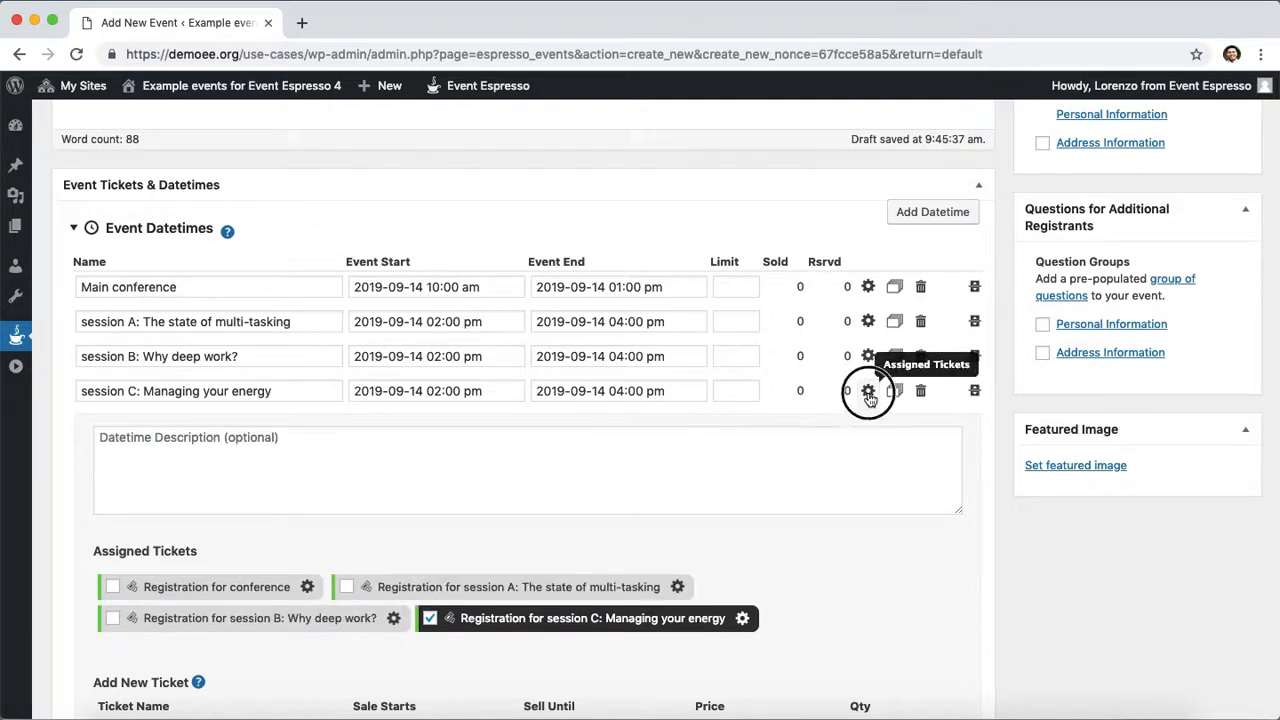
click(869, 394)
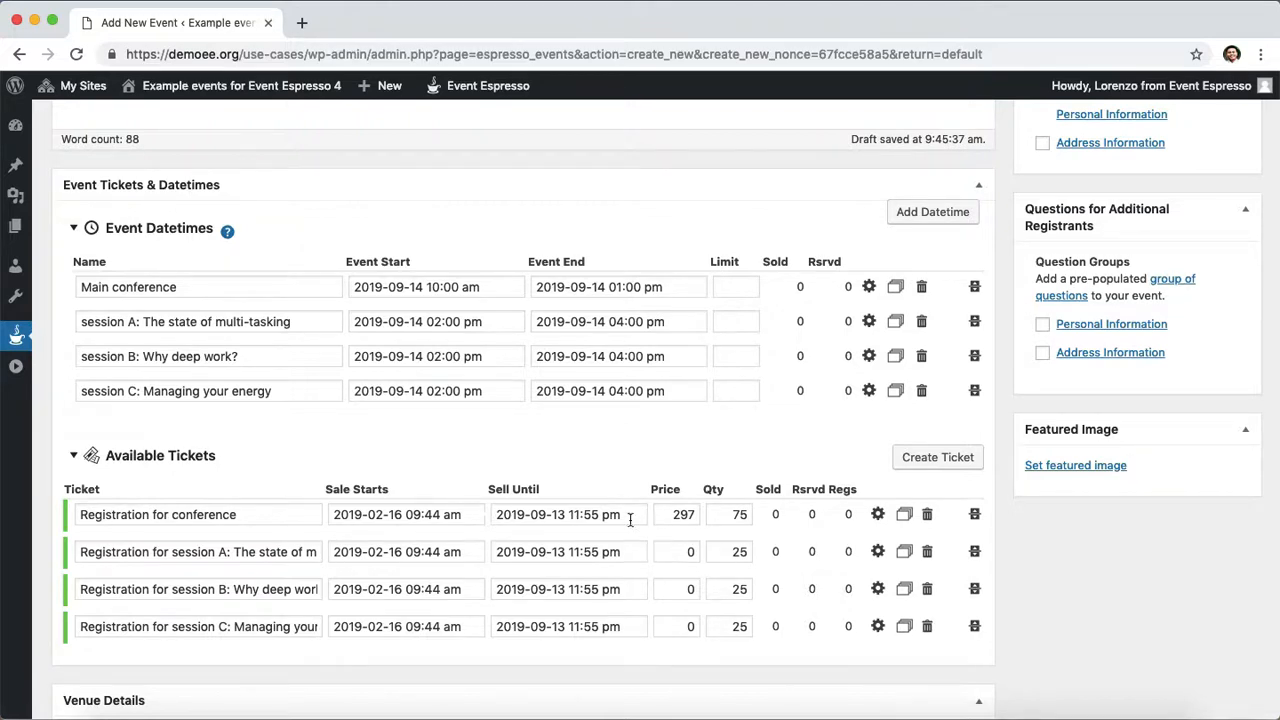
Mark the "Registration for conference" ticket as required in its advanced ticket settings.
click(877, 516)
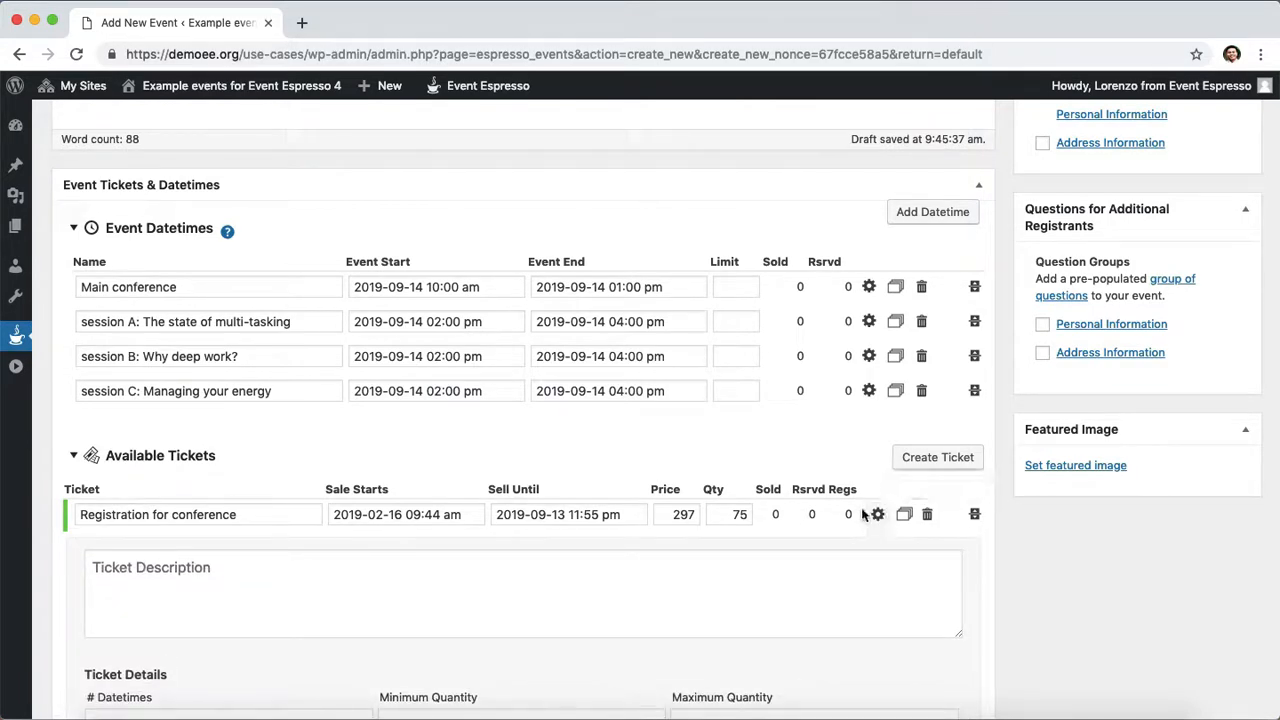
scroll(864, 510, down, 2)
scroll(864, 510, down, 1)
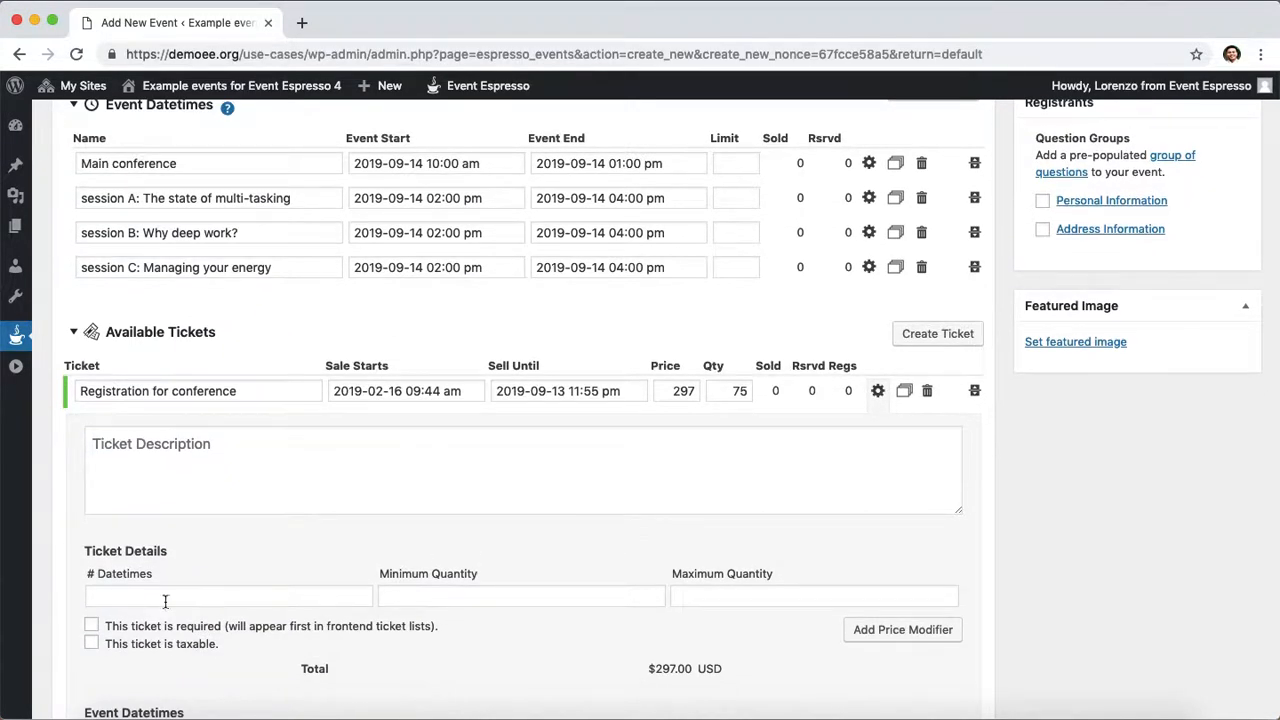
click(91, 627)
click(877, 390)
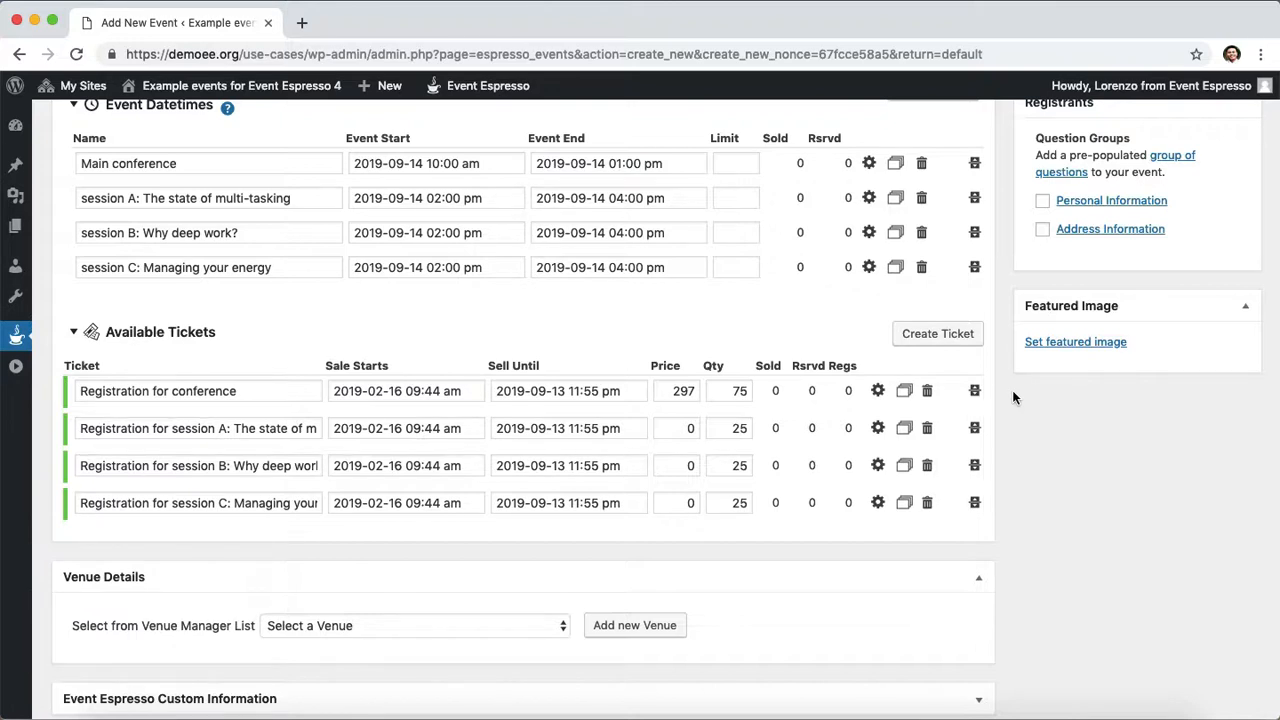
Save the event as a draft and open its preview page in a new browser tab.
scroll(1005, 404, up, 15)
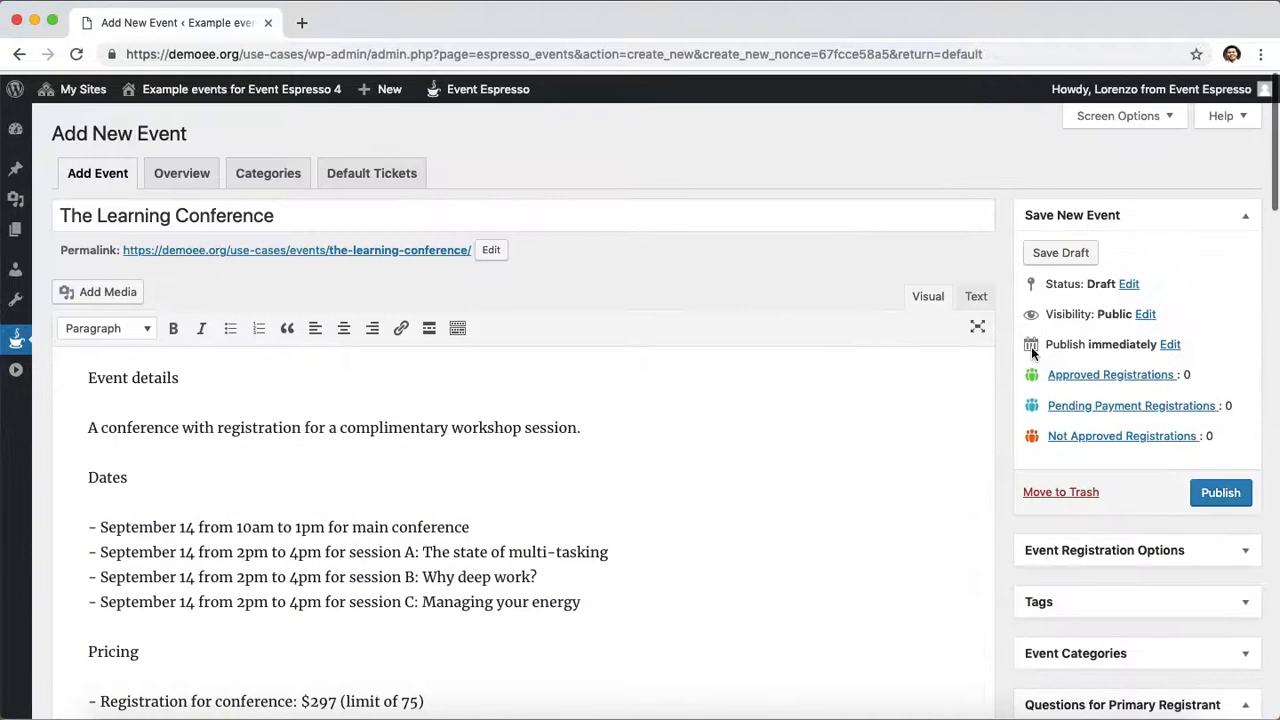
click(1063, 249)
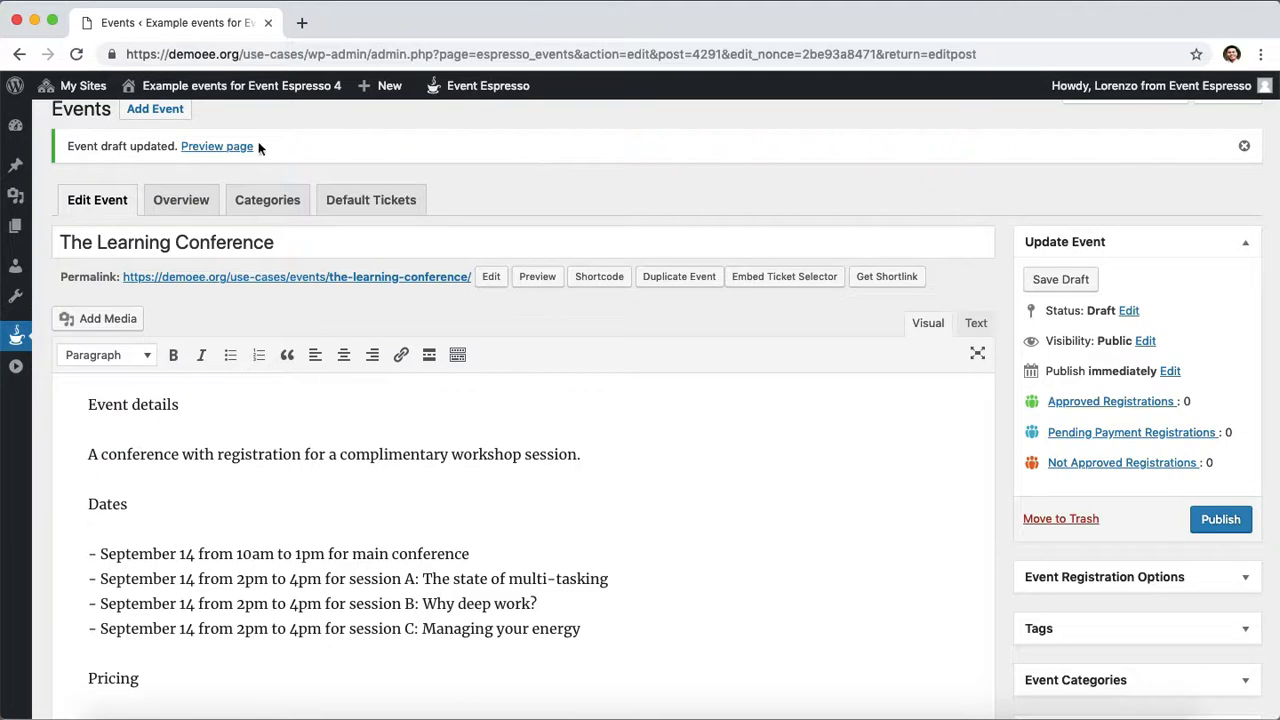
right_click(215, 152)
click(313, 157)
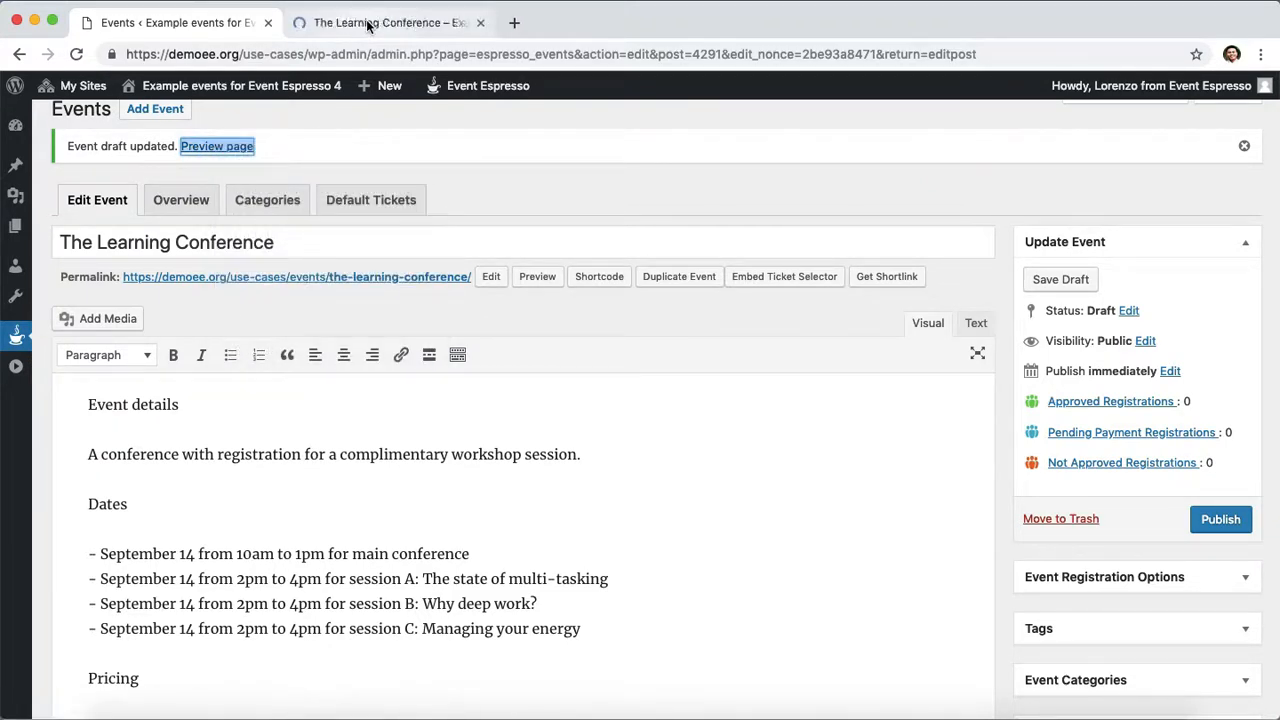
click(368, 24)
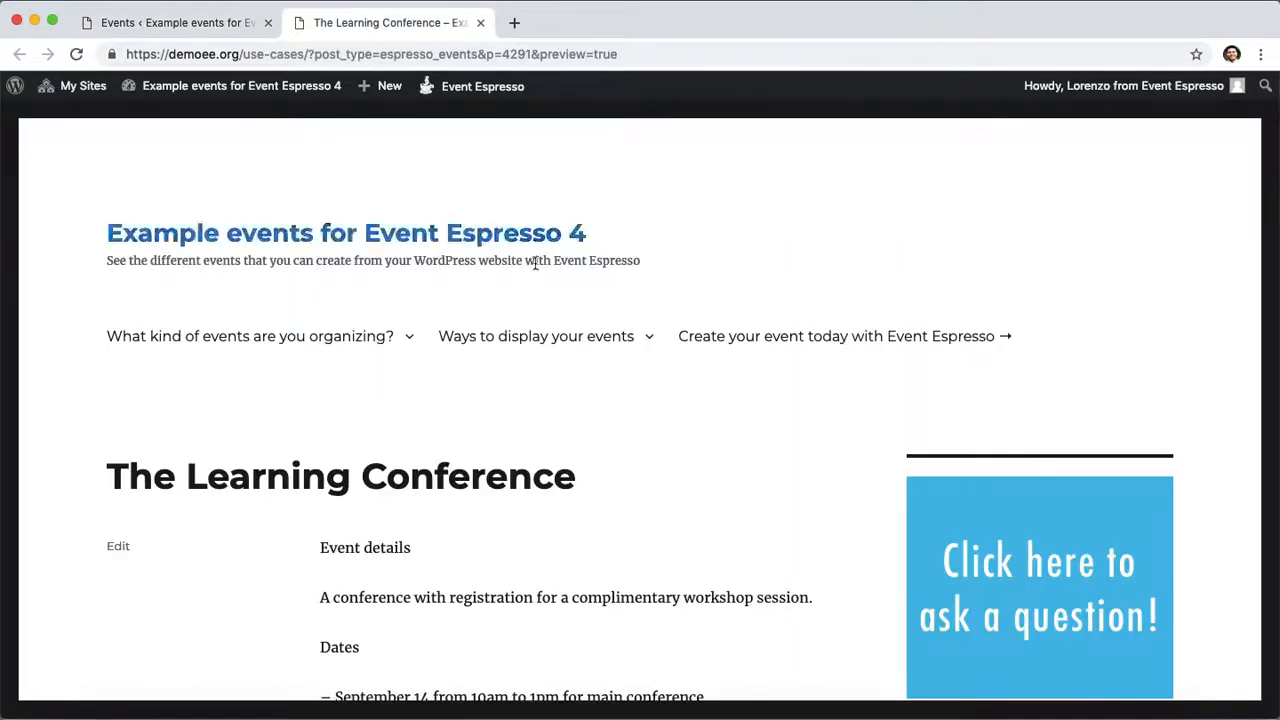
Select a quantity of 1 for the "Registration for session C: Managing your energy" ticket on the event preview.
scroll(548, 267, down, 3)
scroll(548, 267, down, 5)
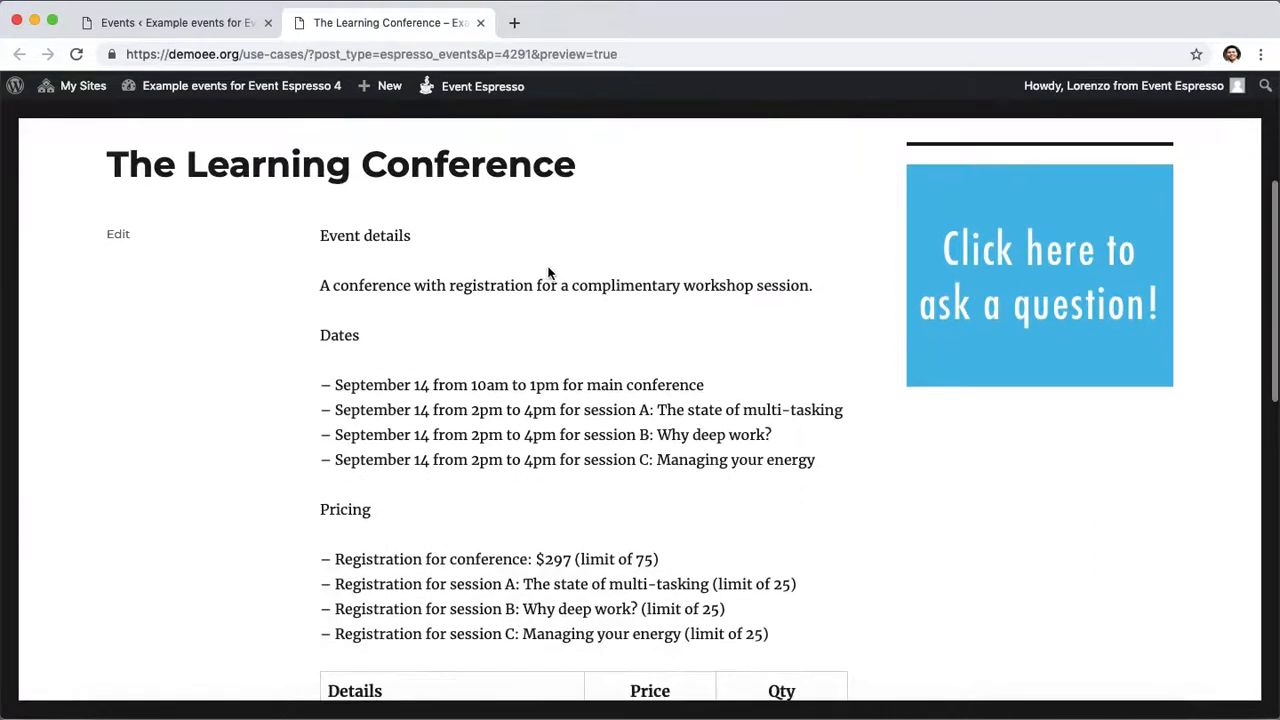
scroll(549, 265, down, 5)
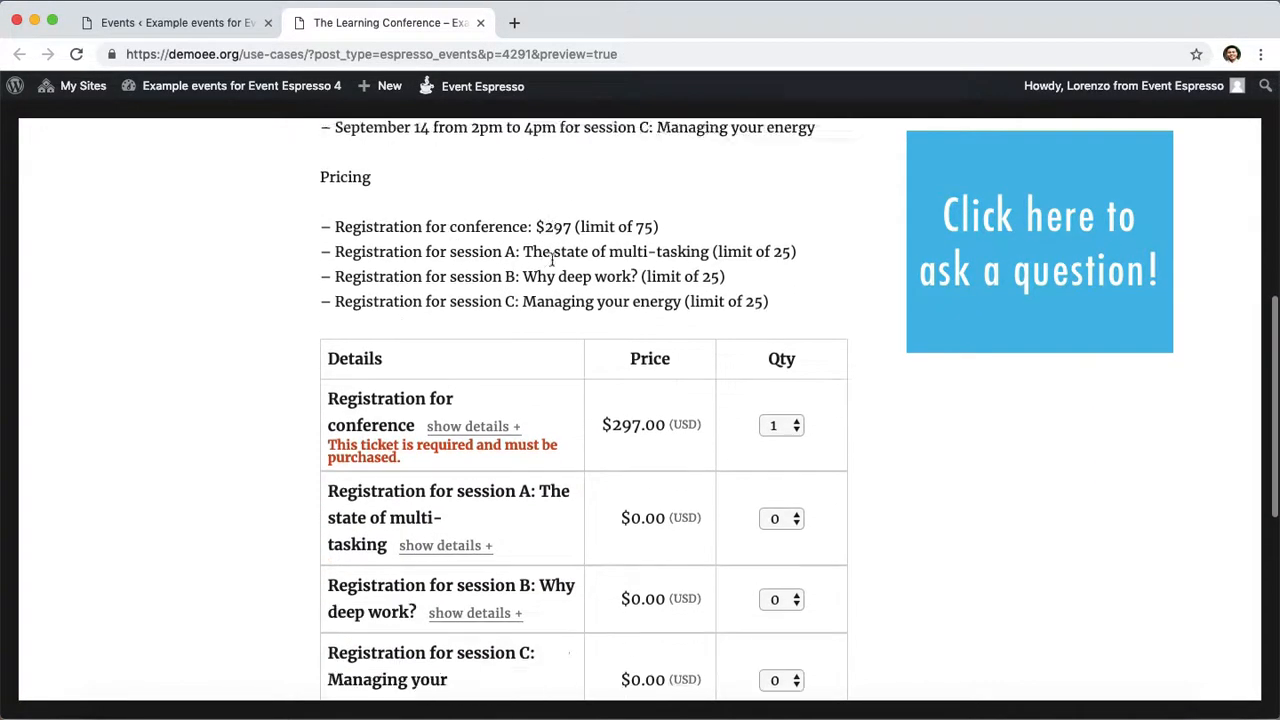
scroll(551, 264, down, 1)
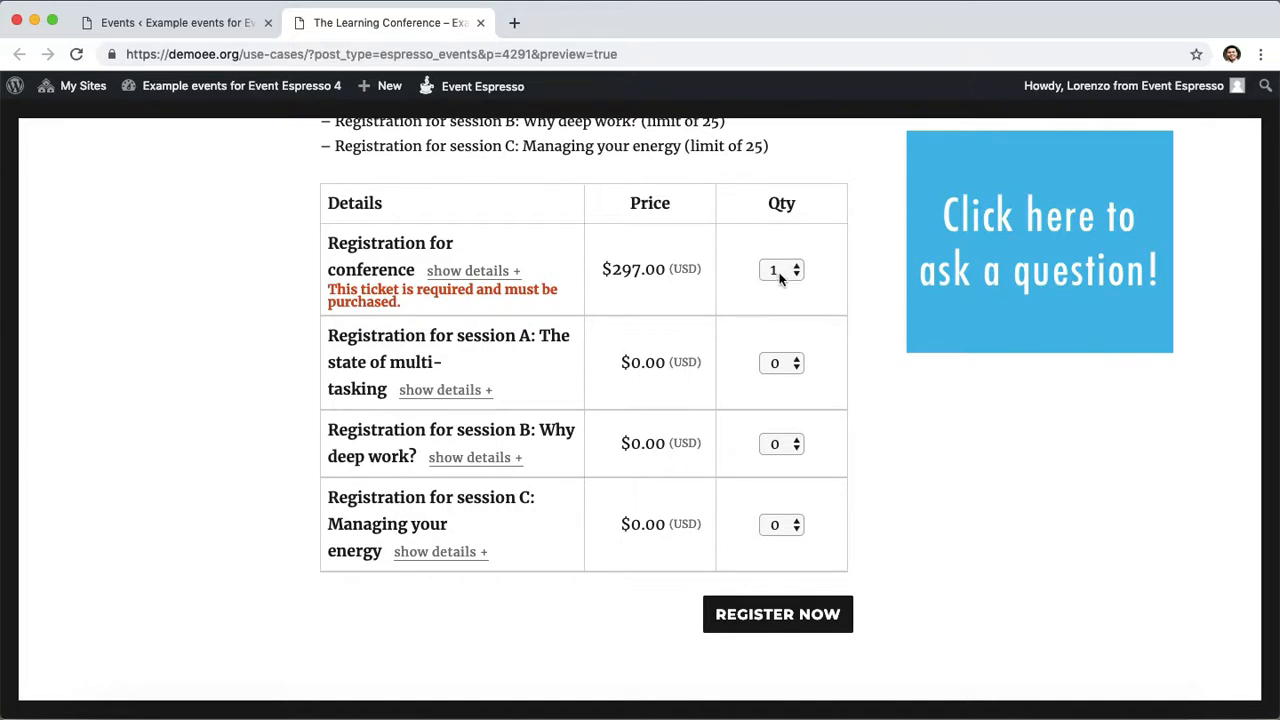
click(786, 525)
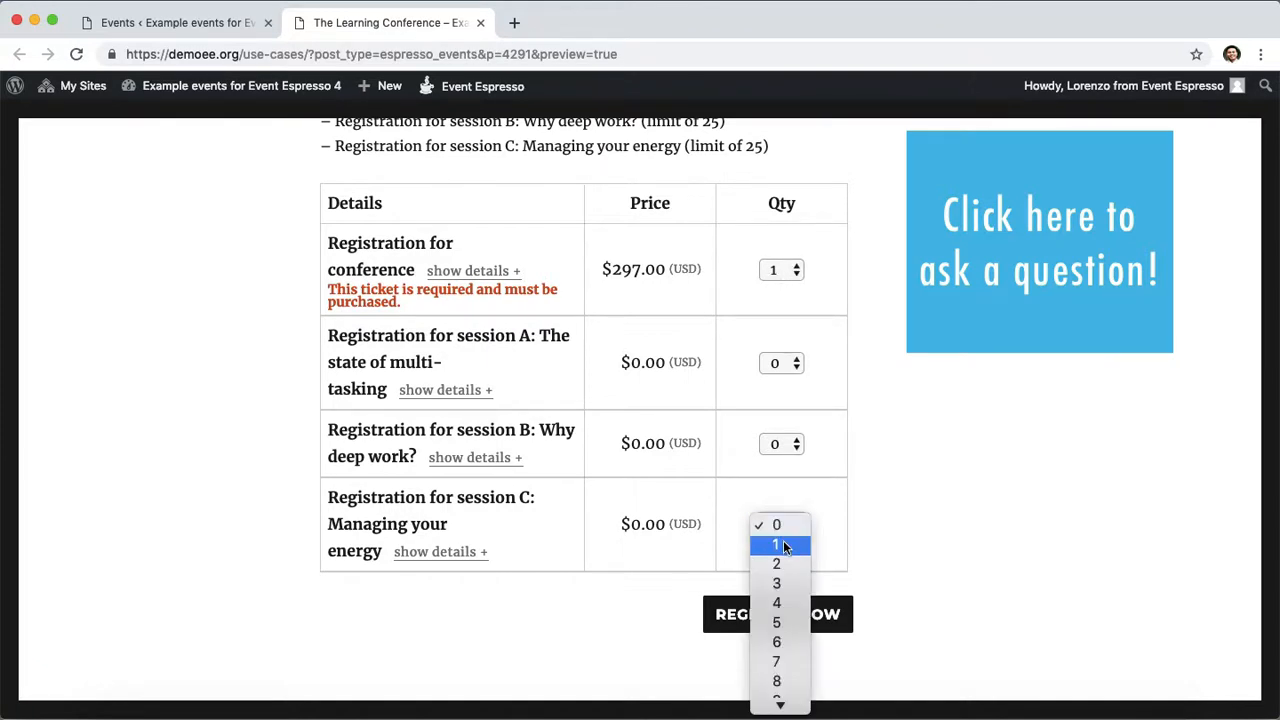
click(783, 545)
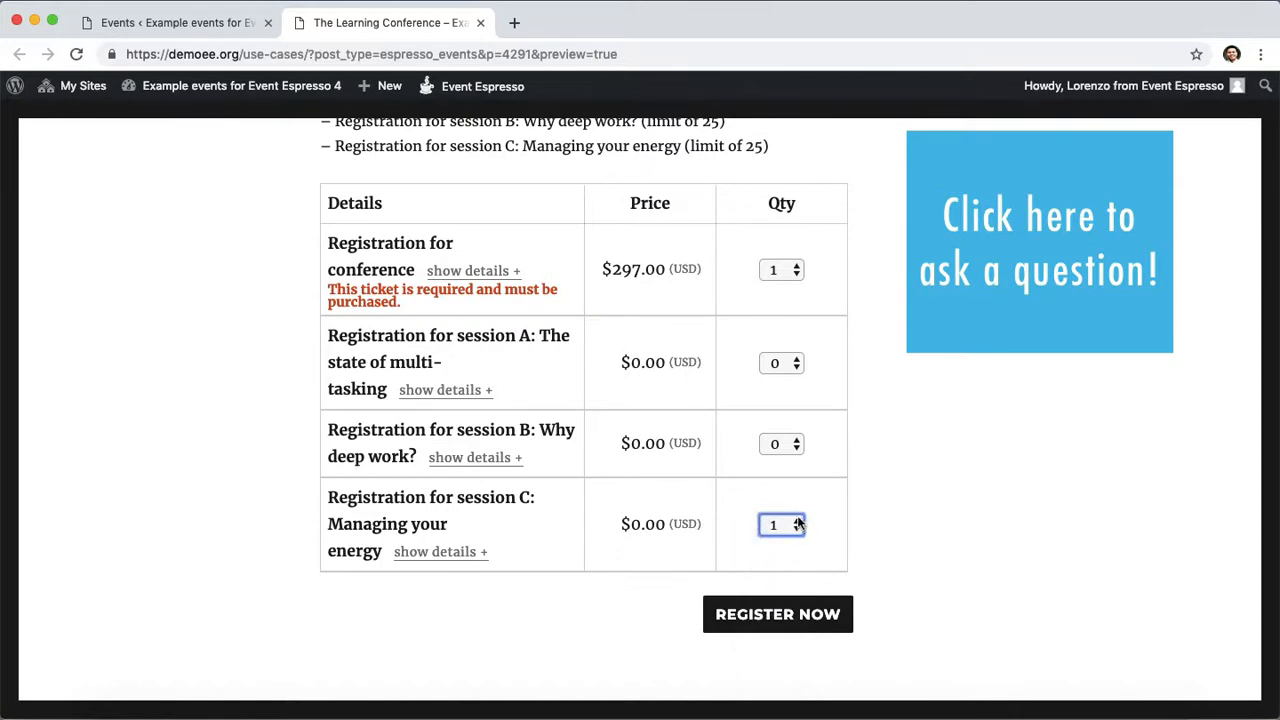